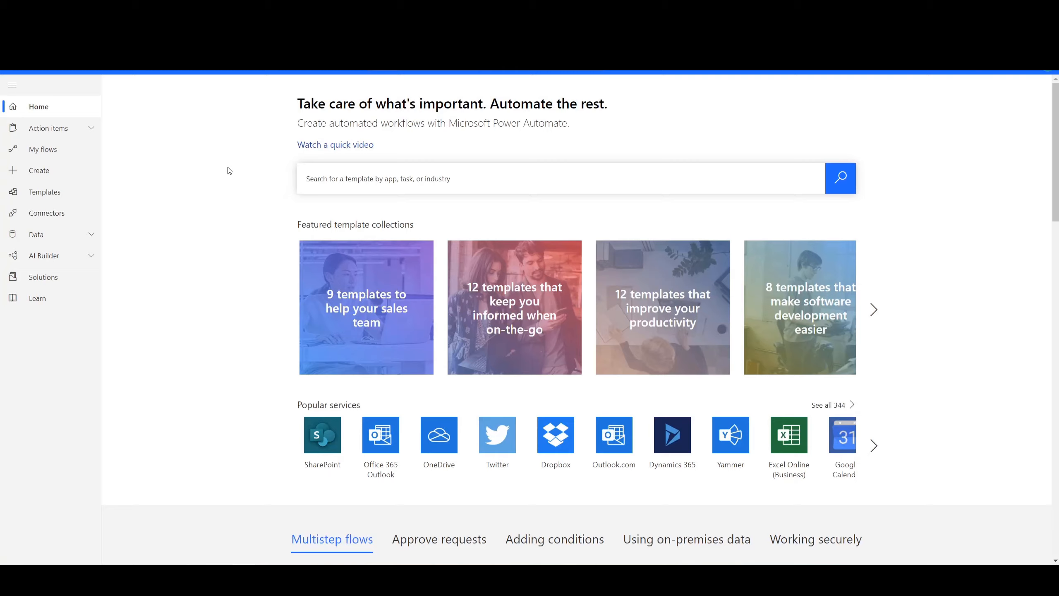
# - Create a blank automated flow that uses the SharePoint trigger "When a file is deleted"
pyautogui.click(46, 178)
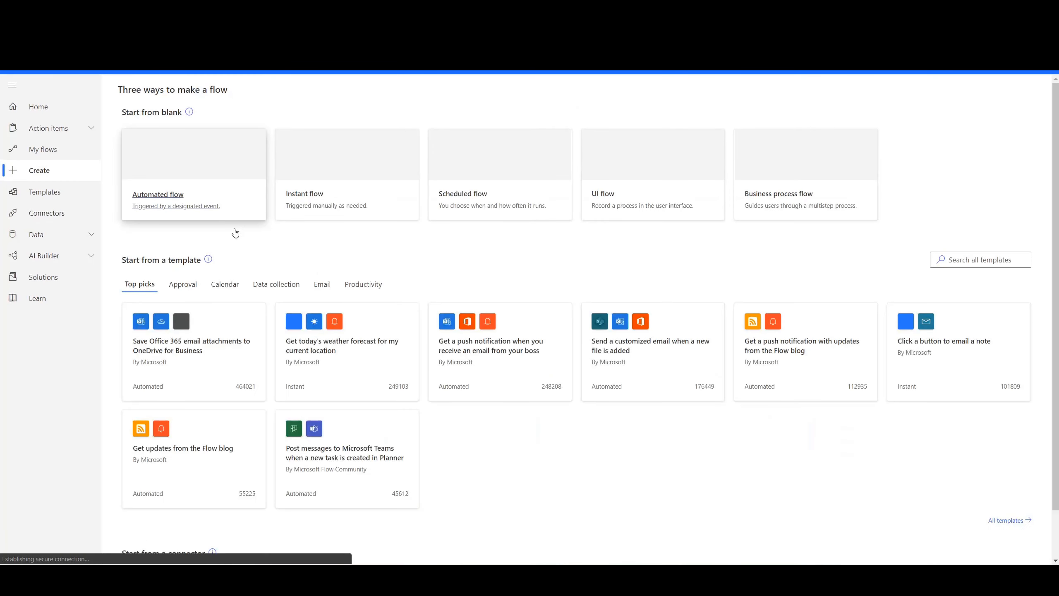
pyautogui.click(168, 191)
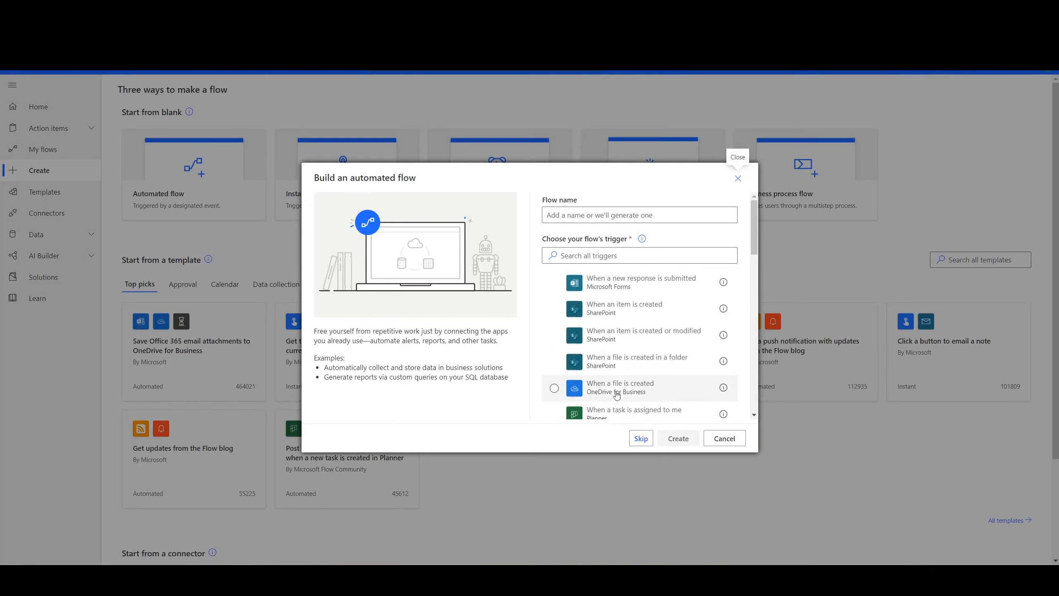
pyautogui.click(564, 253)
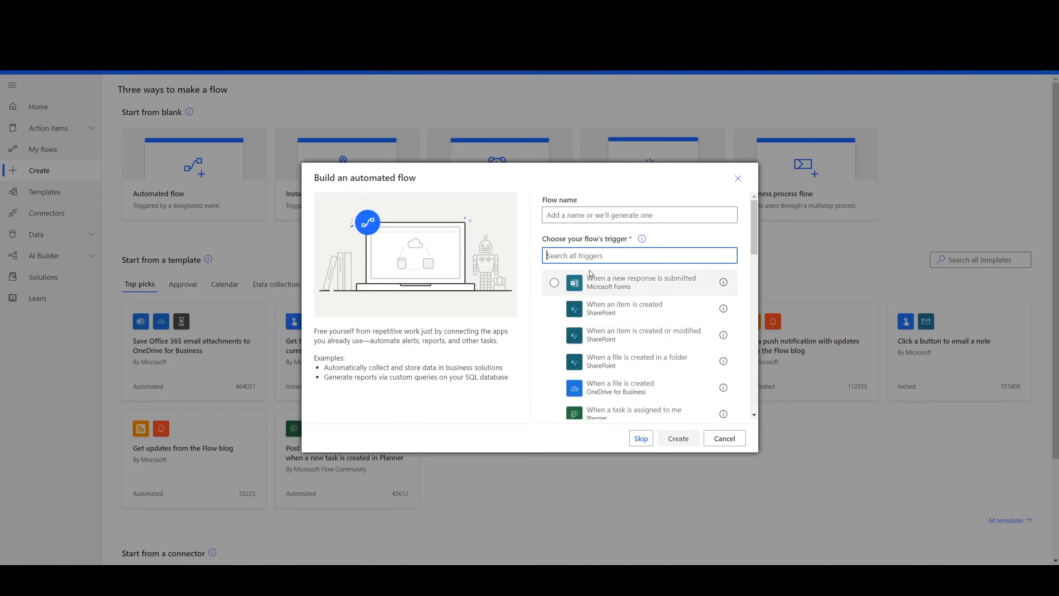
pyautogui.write('when a')
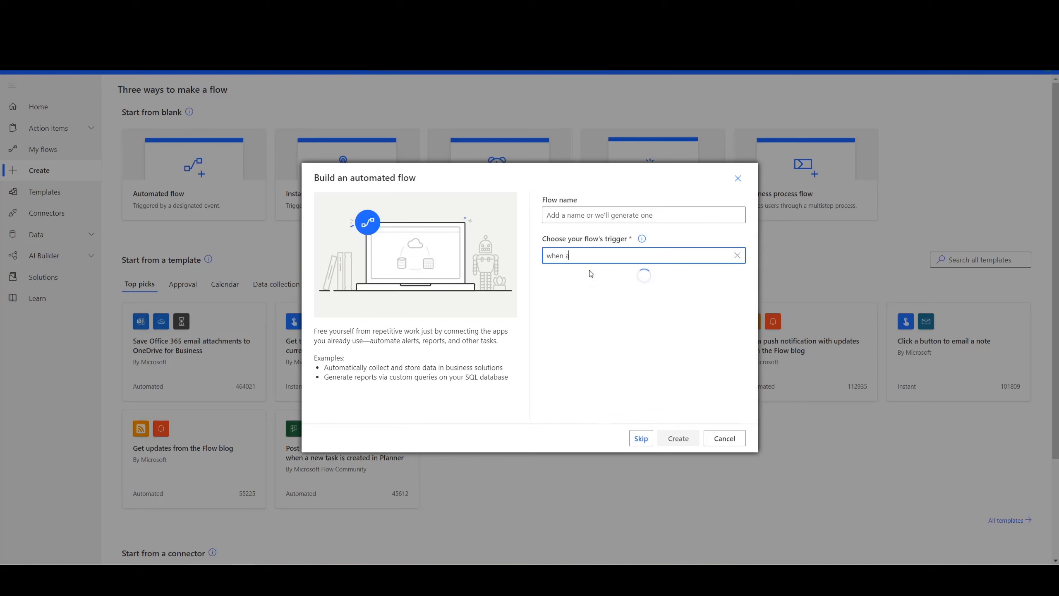
pyautogui.write(' file')
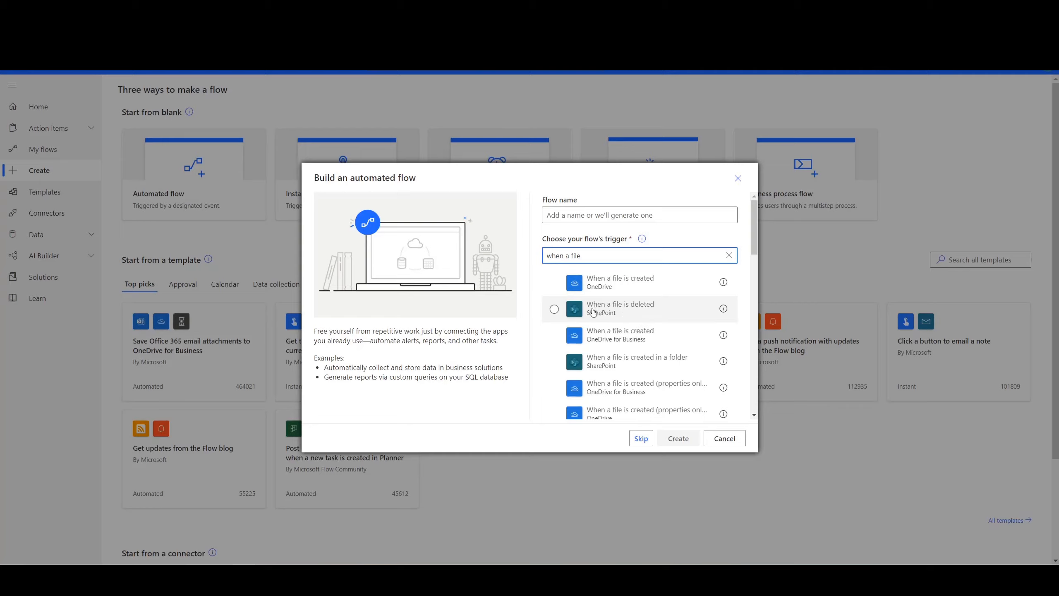
pyautogui.click(557, 311)
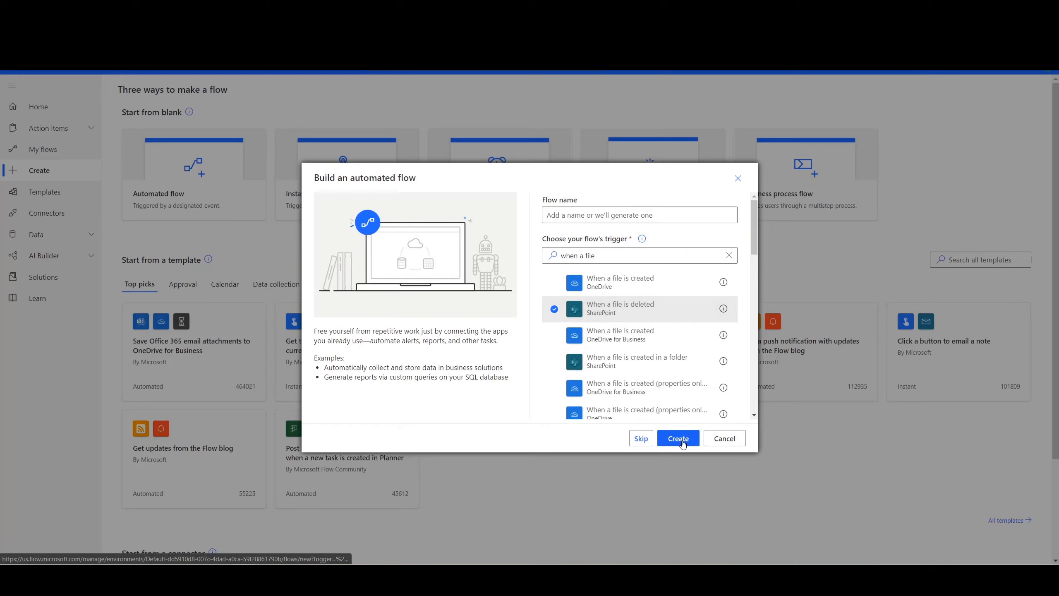
pyautogui.click(679, 439)
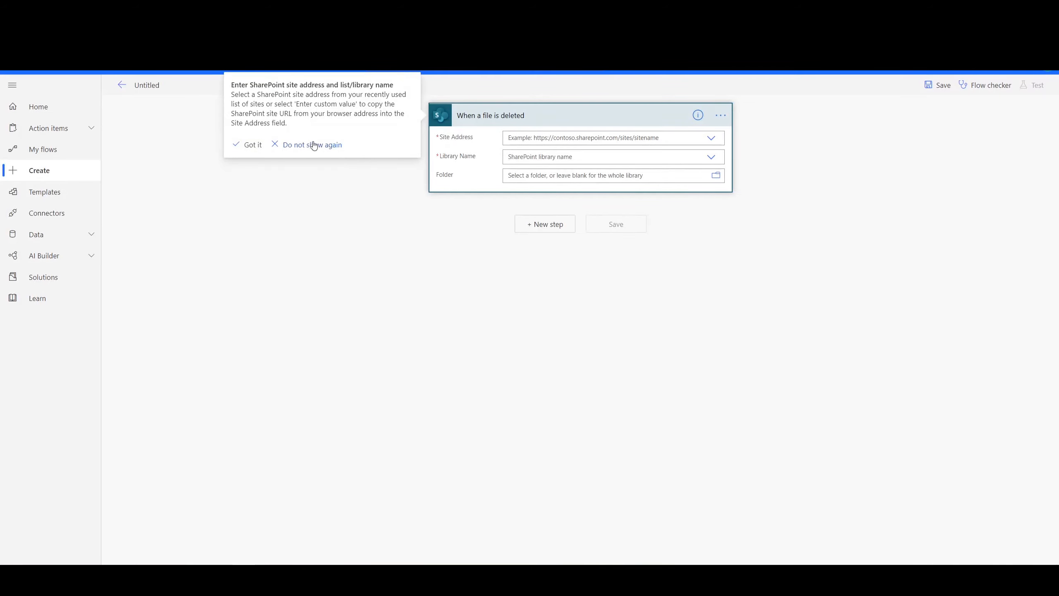
# - Dismiss the hint and point the deletion trigger to the listed SharePoint site and its Other Documents library
pyautogui.click(252, 145)
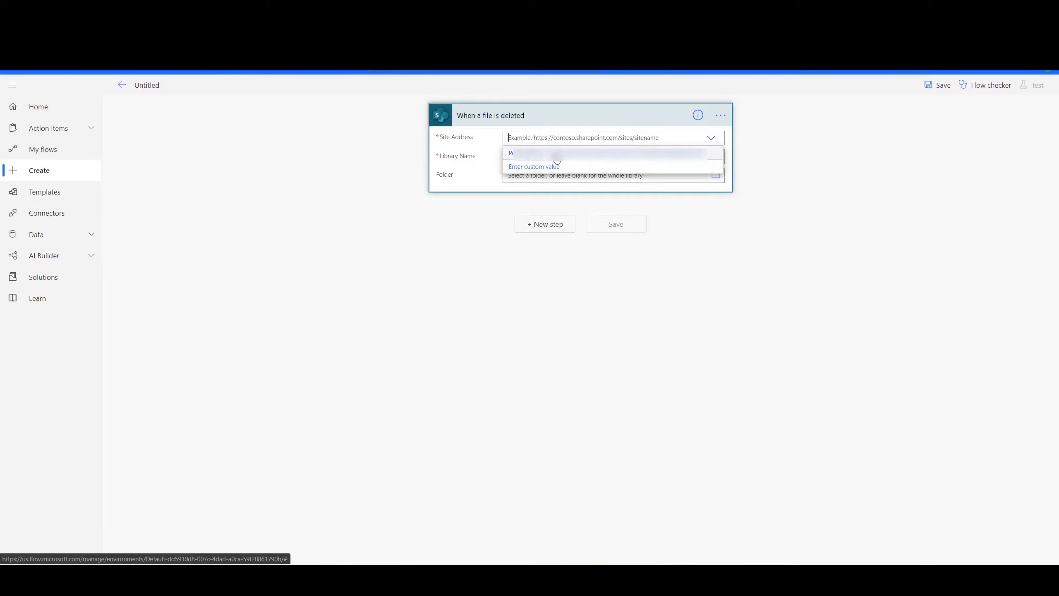
pyautogui.click(554, 157)
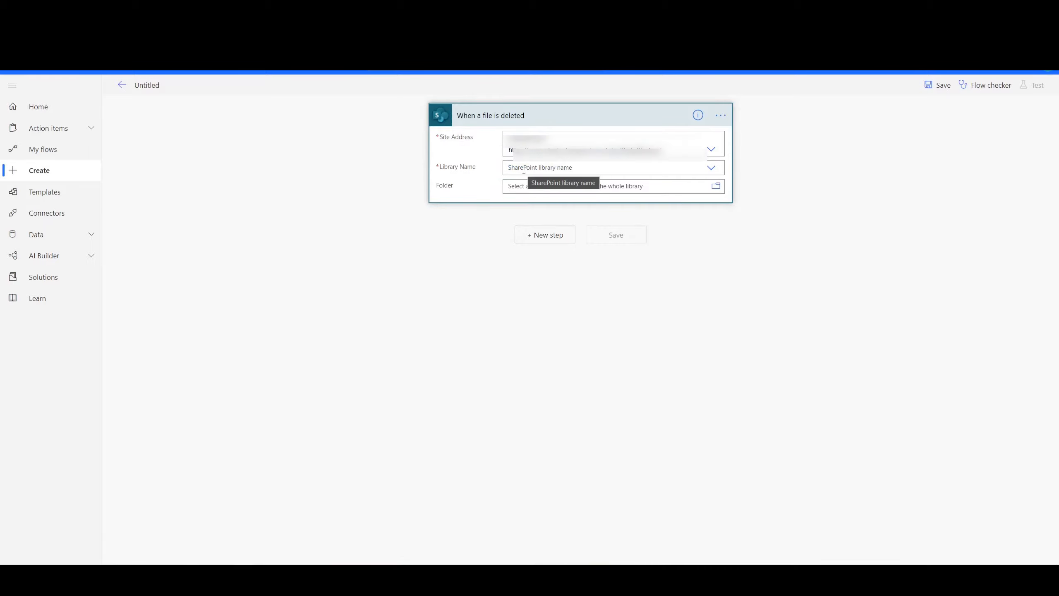
pyautogui.click(524, 168)
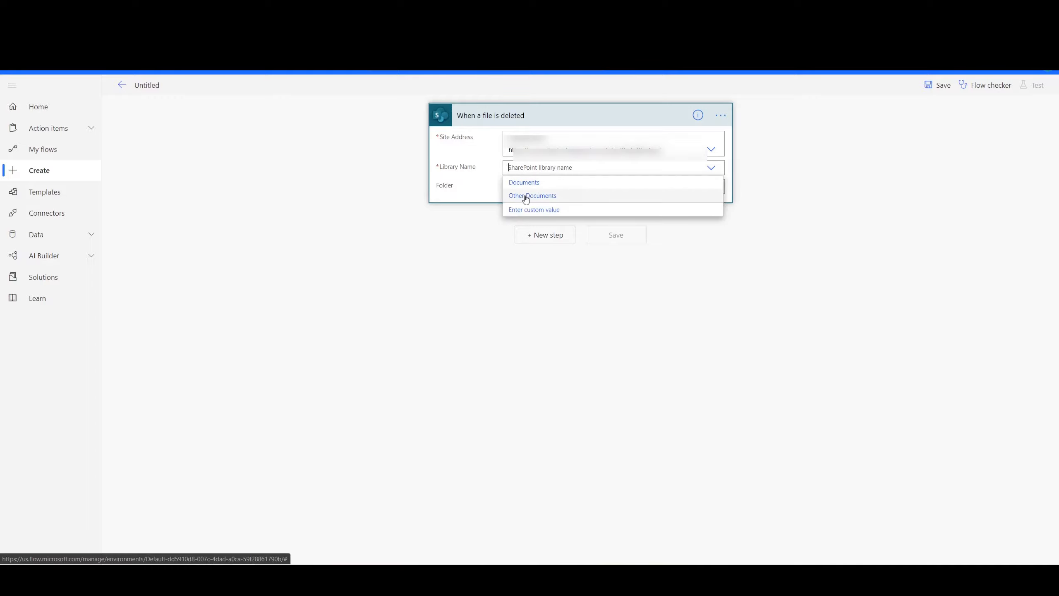
pyautogui.click(524, 196)
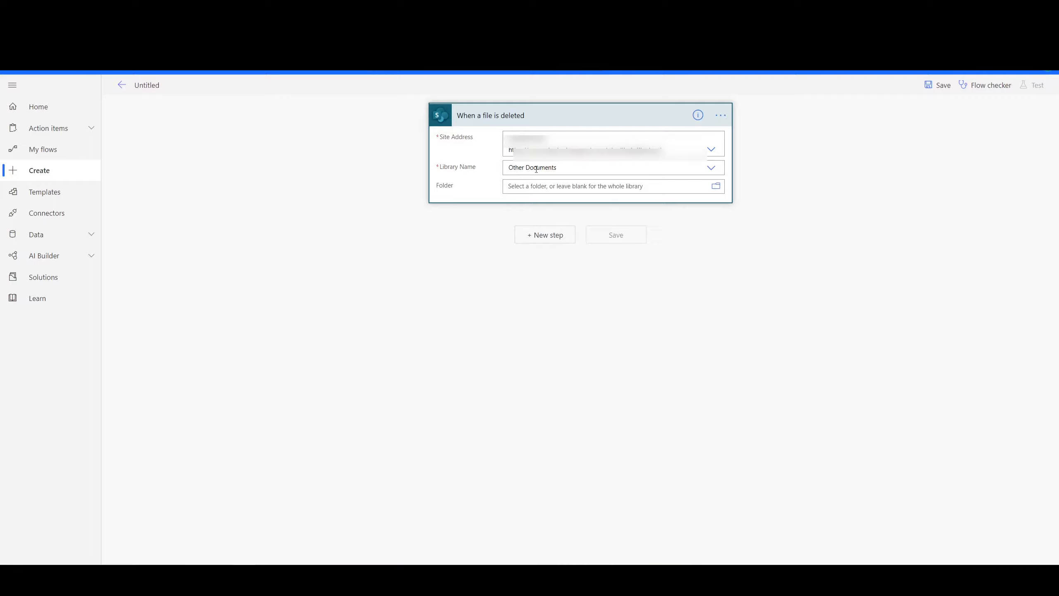
pyautogui.click(797, 145)
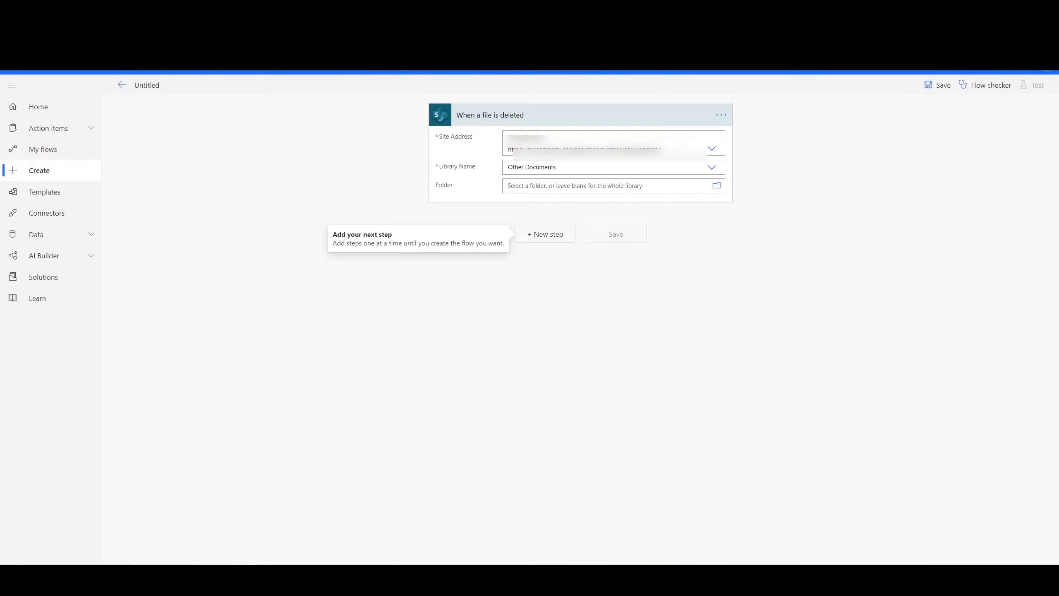
pyautogui.click(721, 115)
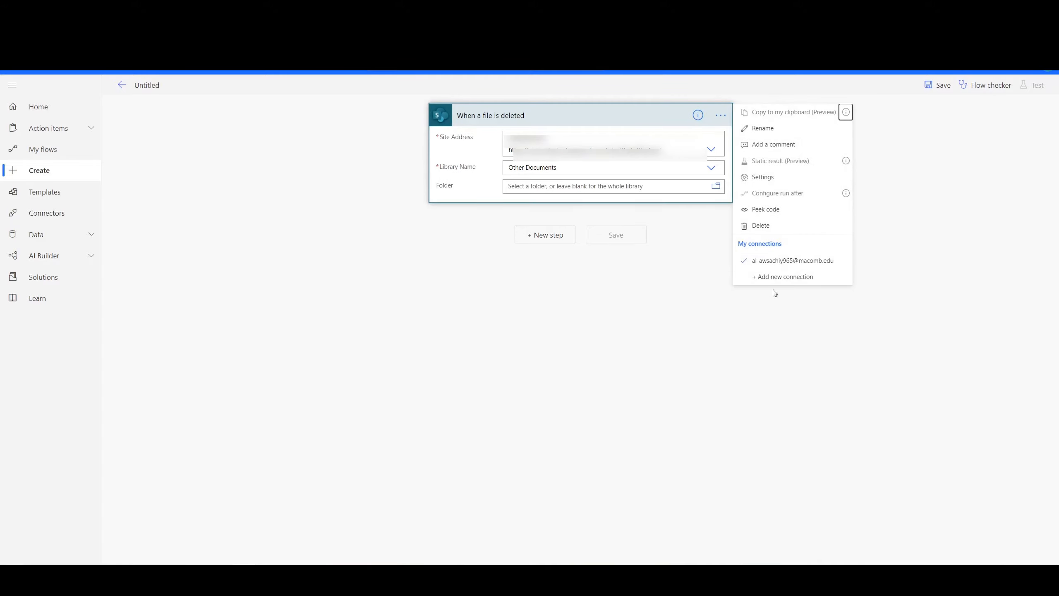
pyautogui.click(762, 178)
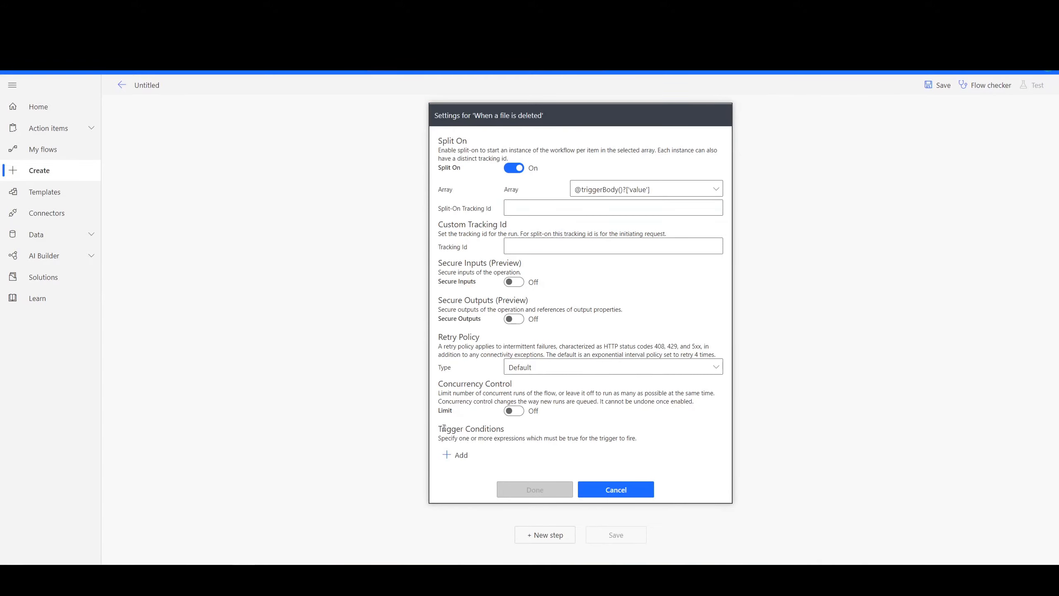
pyautogui.click(461, 455)
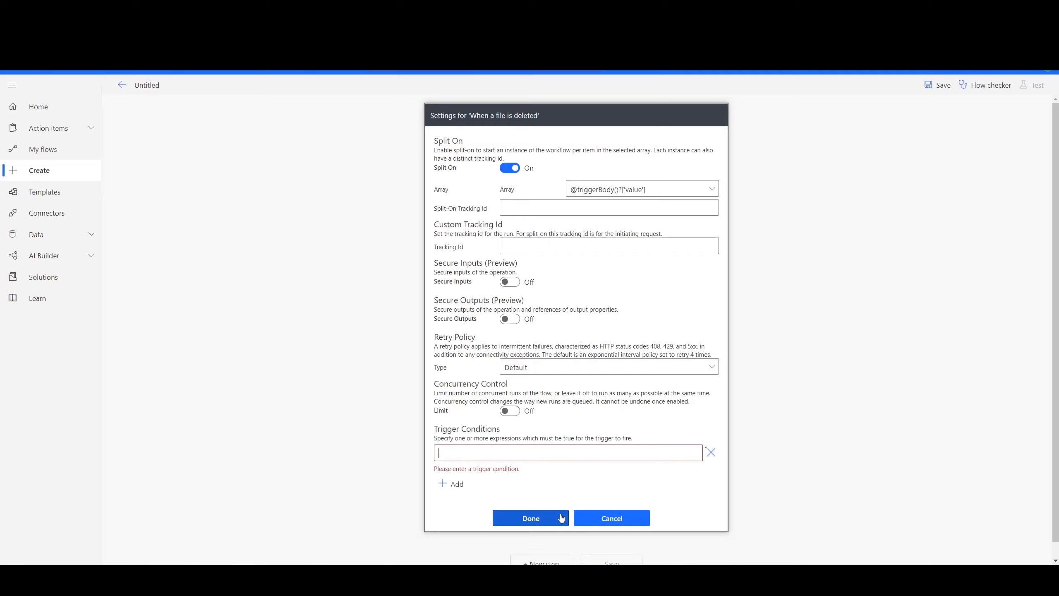
pyautogui.write('@')
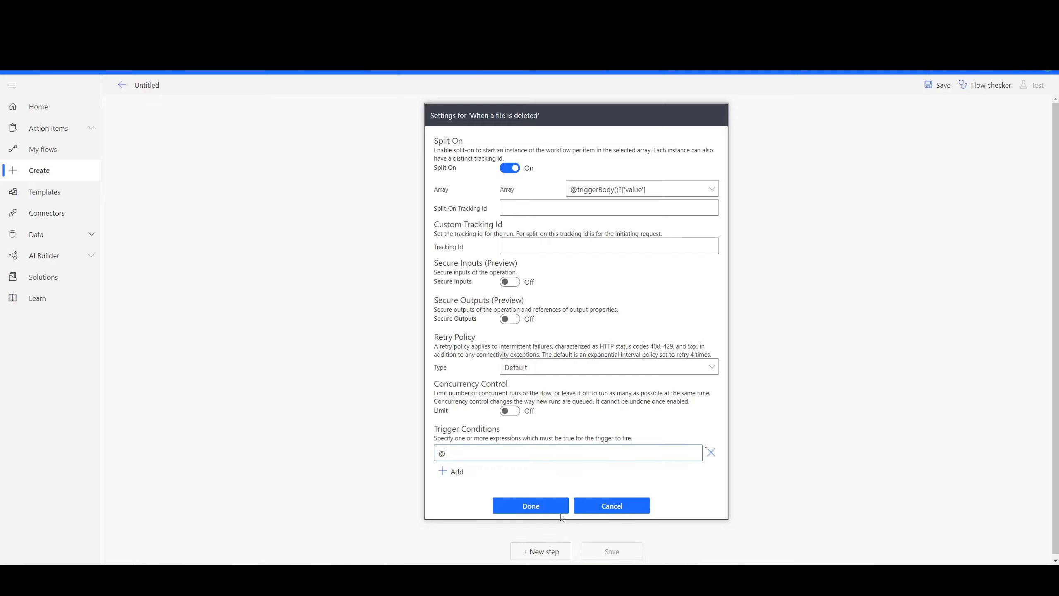
pyautogui.write('equals')
pyautogui.write("('")
pyautogui.write('tr')
pyautogui.write('iggerBody')
pyautogui.write('()?')
pyautogui.write("['")
pyautogui.write('IsFolder')
pyautogui.write('T')
pyautogui.write('rue')
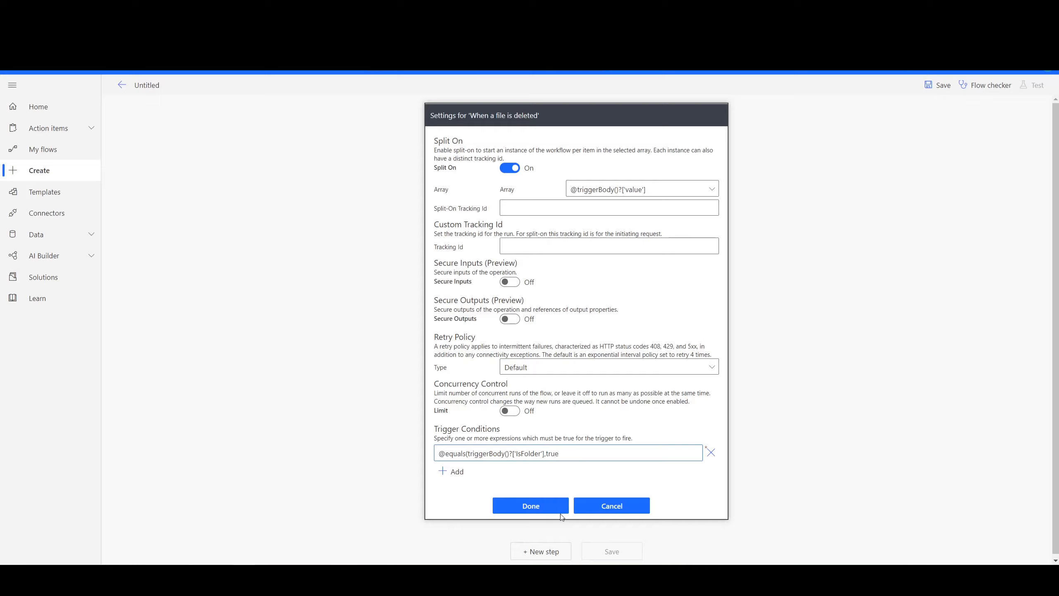
pyautogui.write(')')
pyautogui.moveTo(517, 455); pyautogui.dragTo(540, 454)
pyautogui.doubleClick(551, 454)
pyautogui.moveTo(569, 454); pyautogui.dragTo(404, 456)
pyautogui.click(567, 454)
pyautogui.doubleClick(552, 453)
pyautogui.click(559, 455)
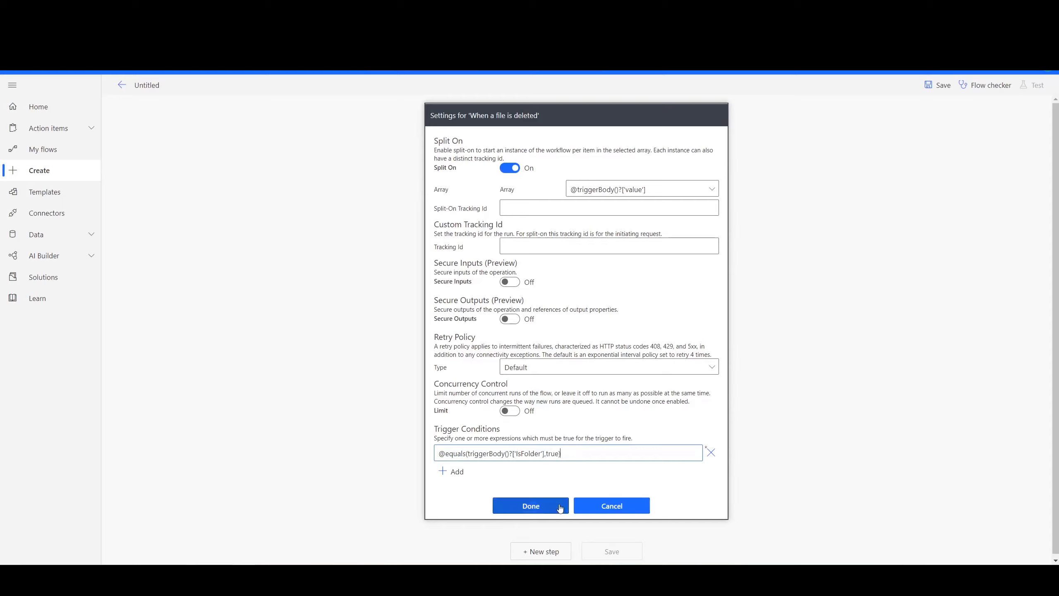
pyautogui.click(531, 506)
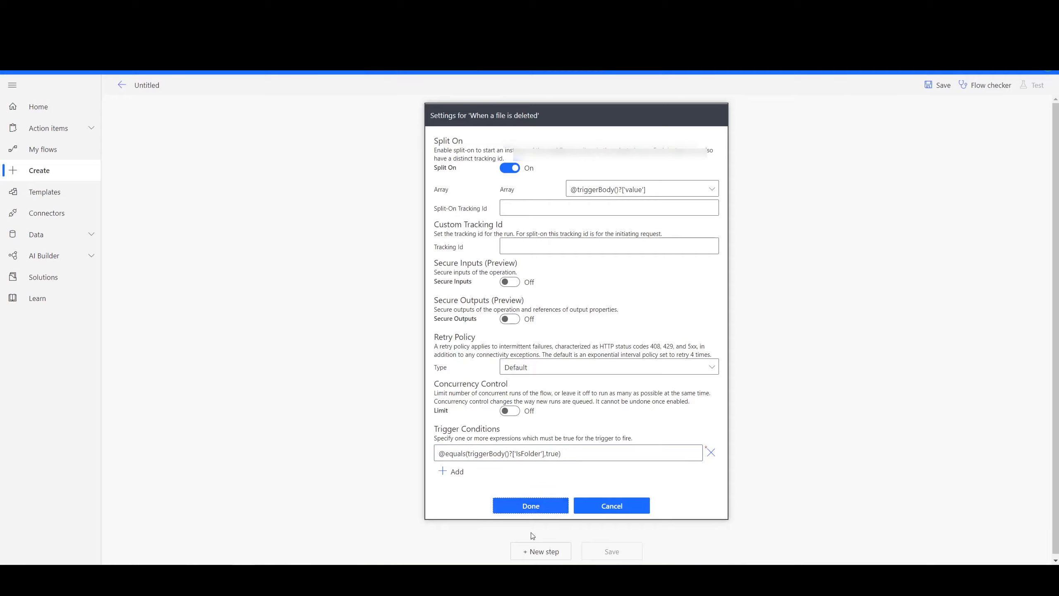
# - Check the stored trigger condition in the deletion trigger's settings and leave them without changes
pyautogui.click(720, 116)
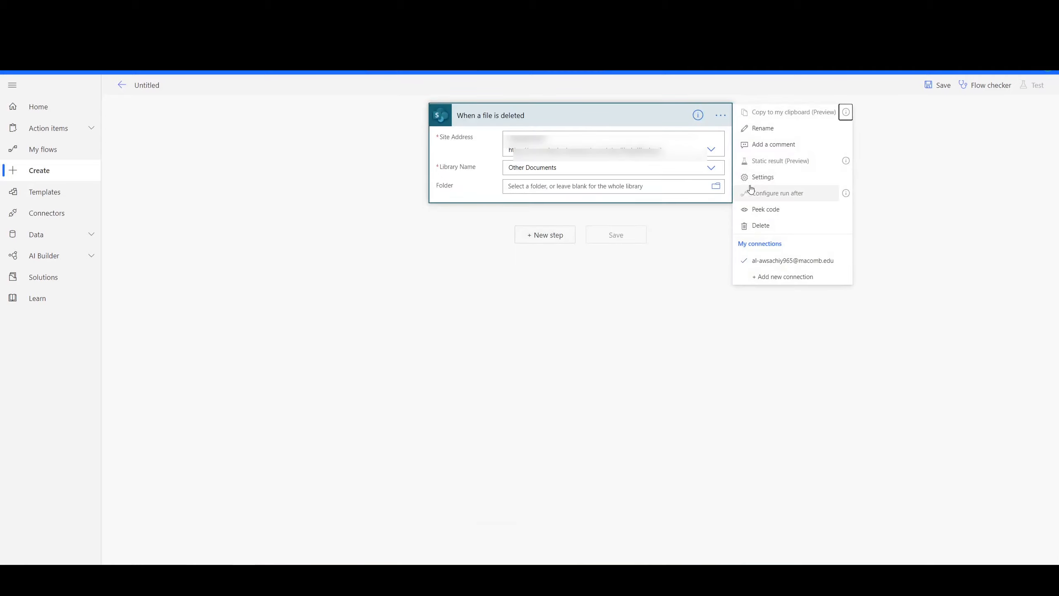
pyautogui.click(759, 176)
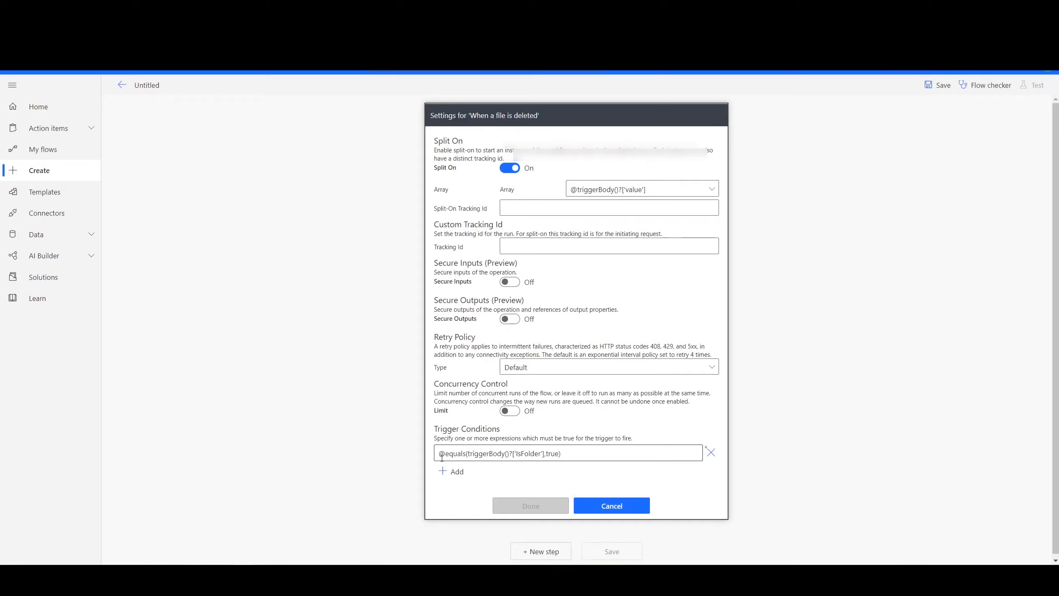
pyautogui.click(617, 506)
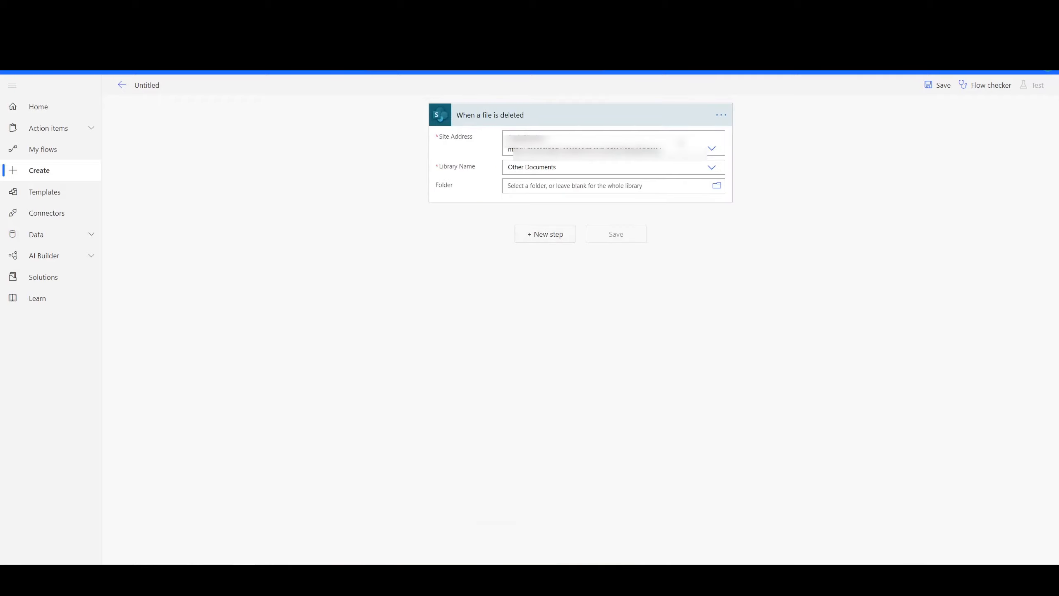
# - Try false as the comparison value in the IsFolder trigger condition, and restore it to true
pyautogui.click(720, 115)
pyautogui.click(761, 177)
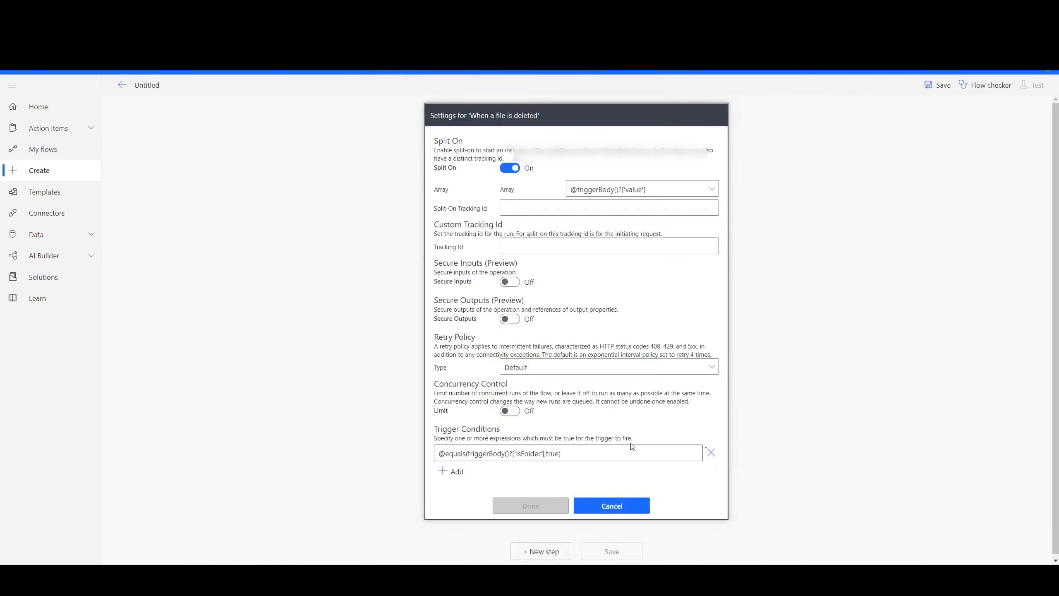
pyautogui.doubleClick(552, 454)
pyautogui.write('fa')
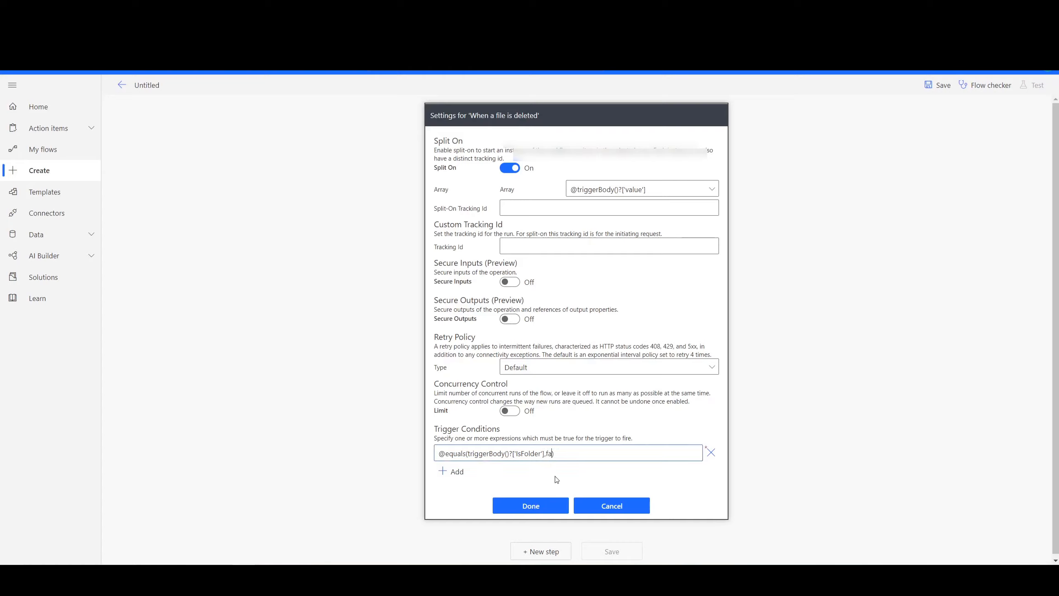
pyautogui.write('lse')
pyautogui.press('BackSpace')
pyautogui.press('BackSpace')
pyautogui.press('BackSpace')
pyautogui.press('BackSpace')
pyautogui.press('BackSpace')
pyautogui.write('ture')
pyautogui.press('BackSpace')
pyautogui.press('BackSpace')
pyautogui.press('BackSpace')
pyautogui.write('rue')
pyautogui.click(526, 509)
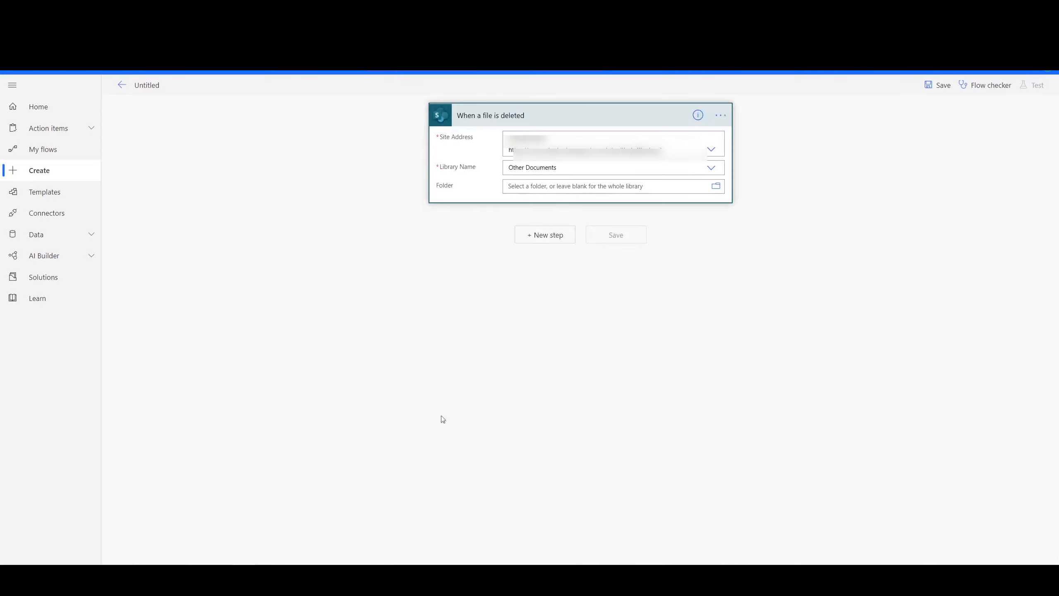
# - Add a "Send an HTTP request to SharePoint" action below the deletion trigger
pyautogui.click(534, 242)
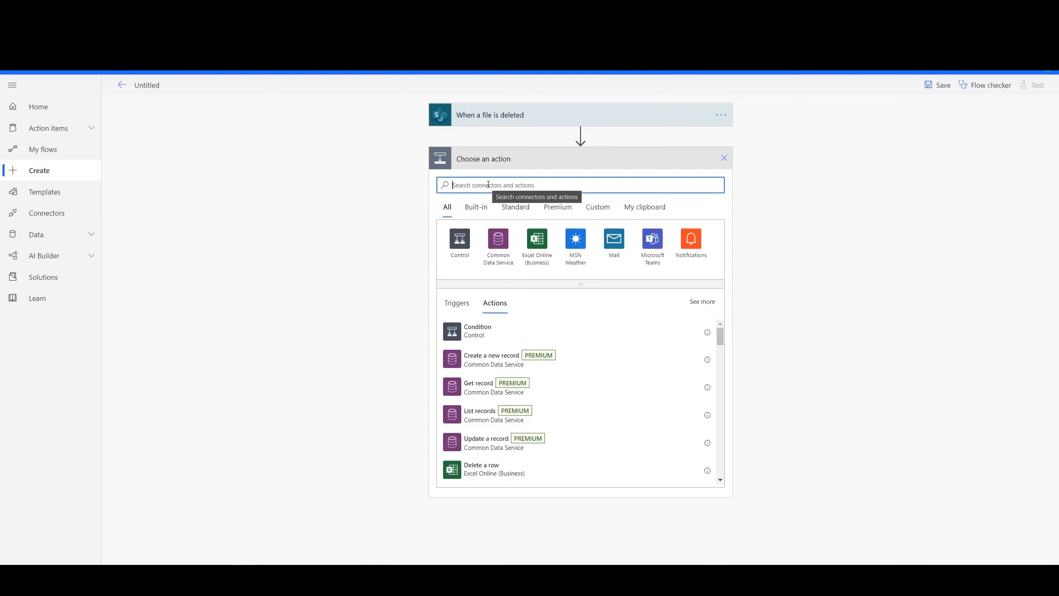
pyautogui.write('h')
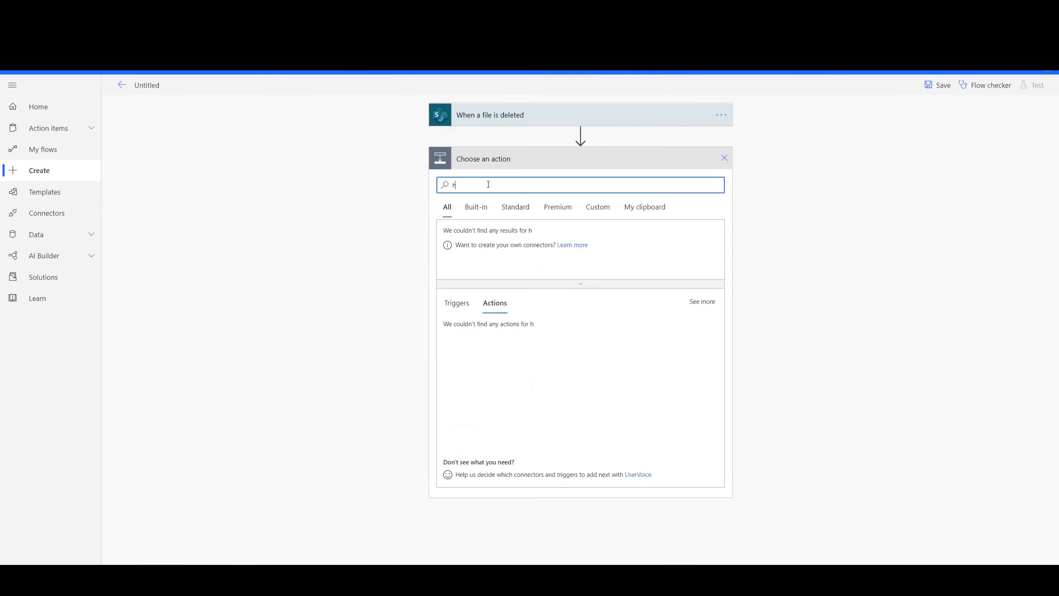
pyautogui.write('ttp')
pyautogui.press('BackSpace')
pyautogui.press('BackSpace')
pyautogui.write('ttps')
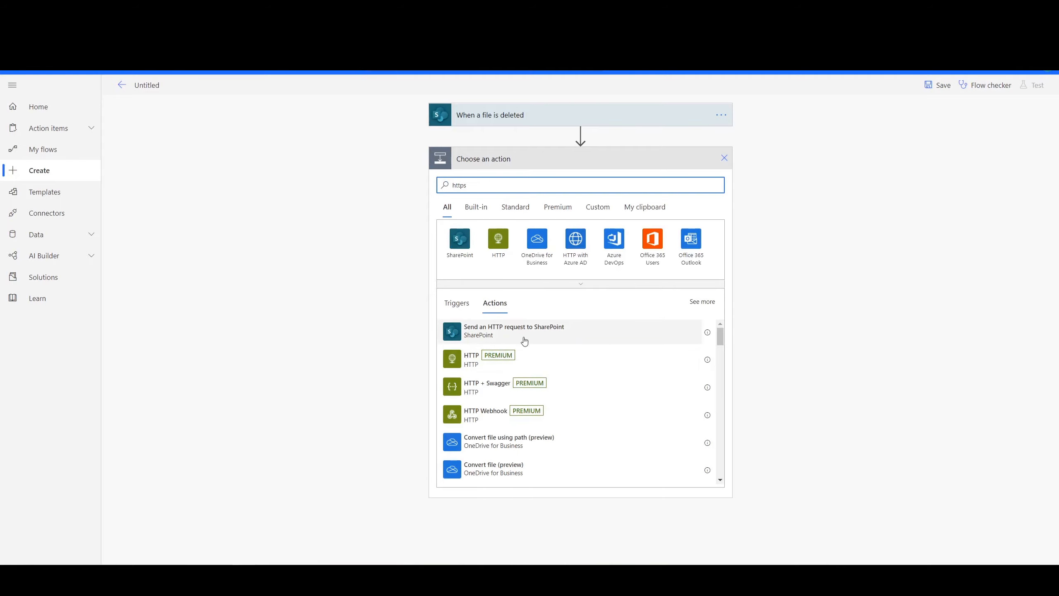
pyautogui.click(512, 338)
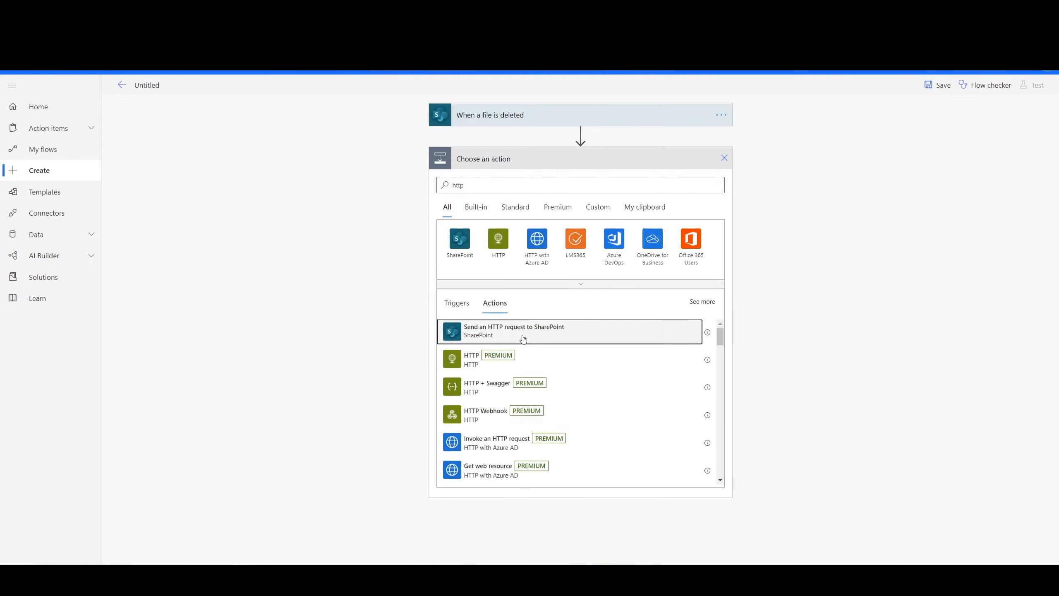
# - Set the HTTP request's site address to the listed SharePoint site and its method to GET
pyautogui.click(541, 183)
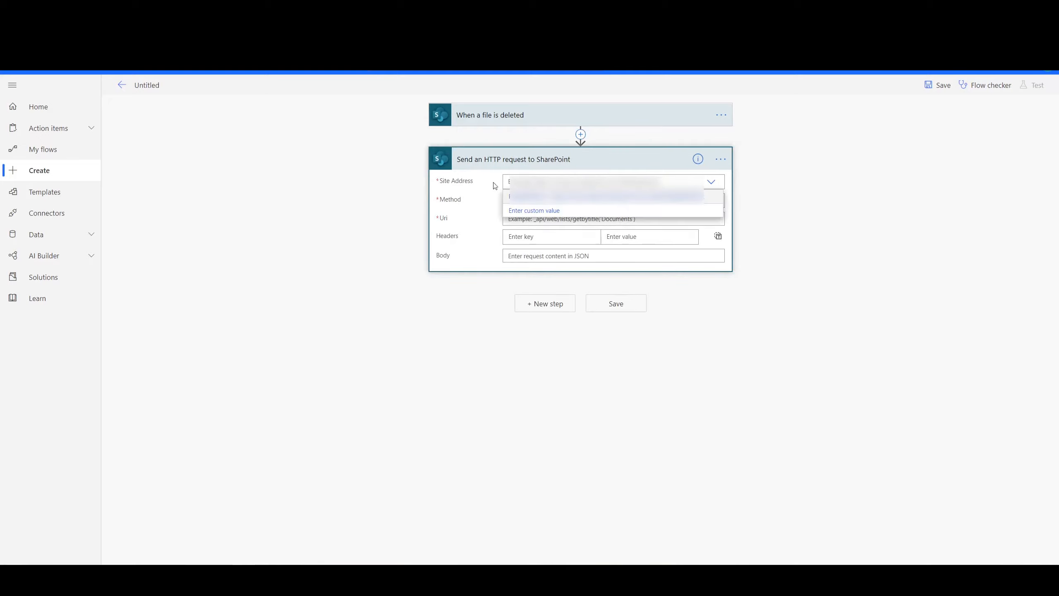
pyautogui.click(548, 197)
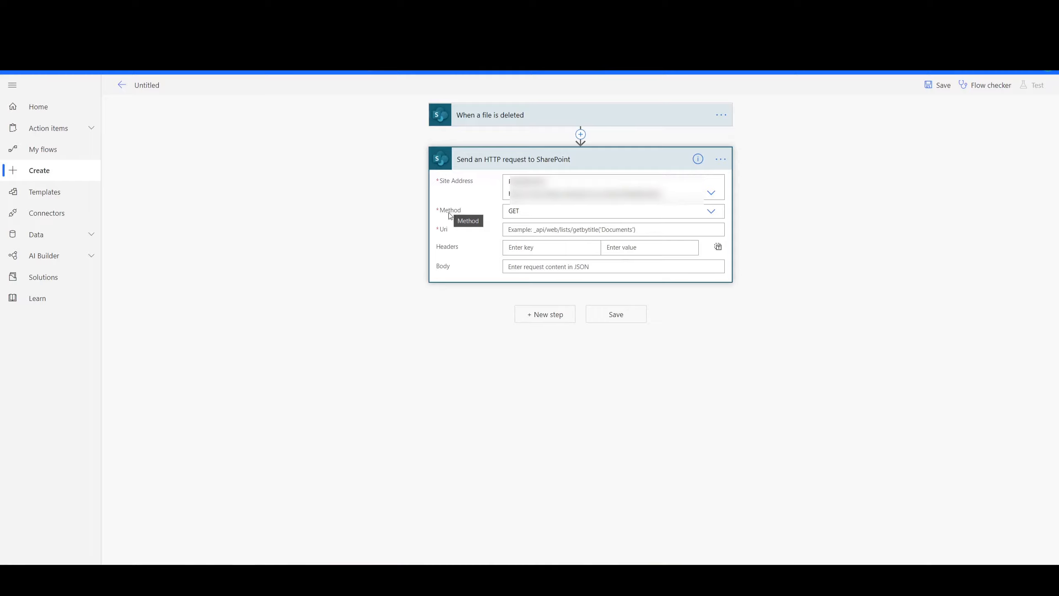
pyautogui.click(525, 211)
pyautogui.click(512, 228)
# - Set the HTTP request's Uri to _api/web/RecycleBin()
pyautogui.click(530, 230)
pyautogui.write('_')
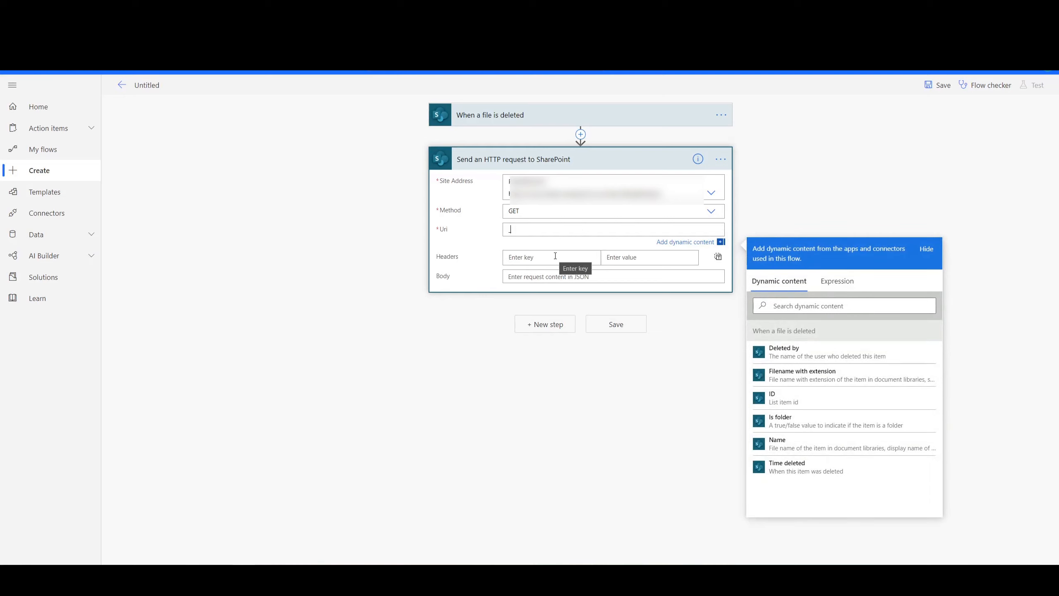
pyautogui.write('api/webn')
pyautogui.write('ycleBin(')
# - Add an Accept header with the value application/json to the HTTP request
pyautogui.click(529, 251)
pyautogui.write('A')
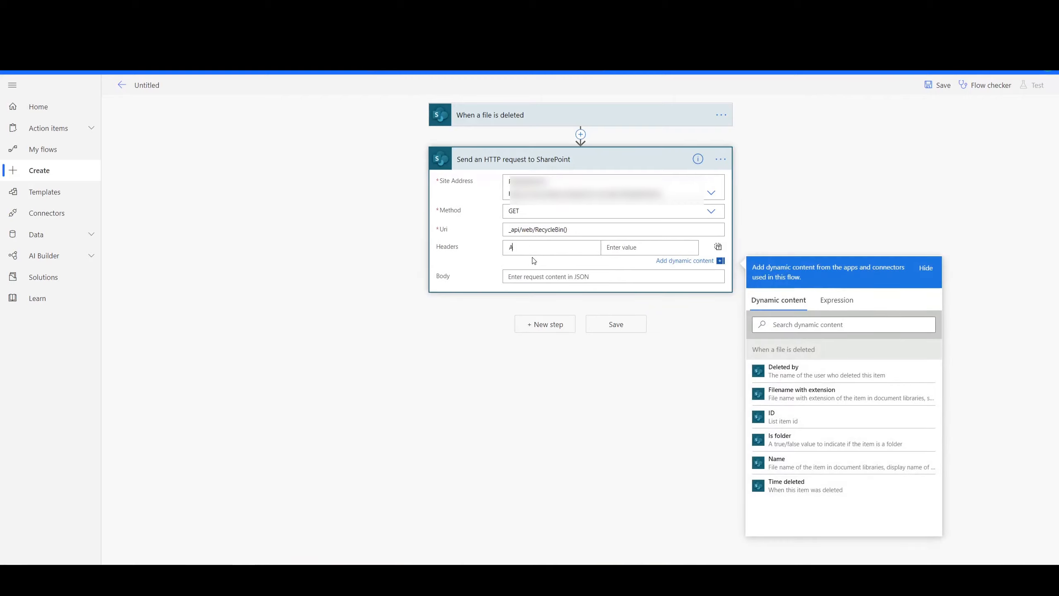
pyautogui.write('ccept')
pyautogui.press('Tab')
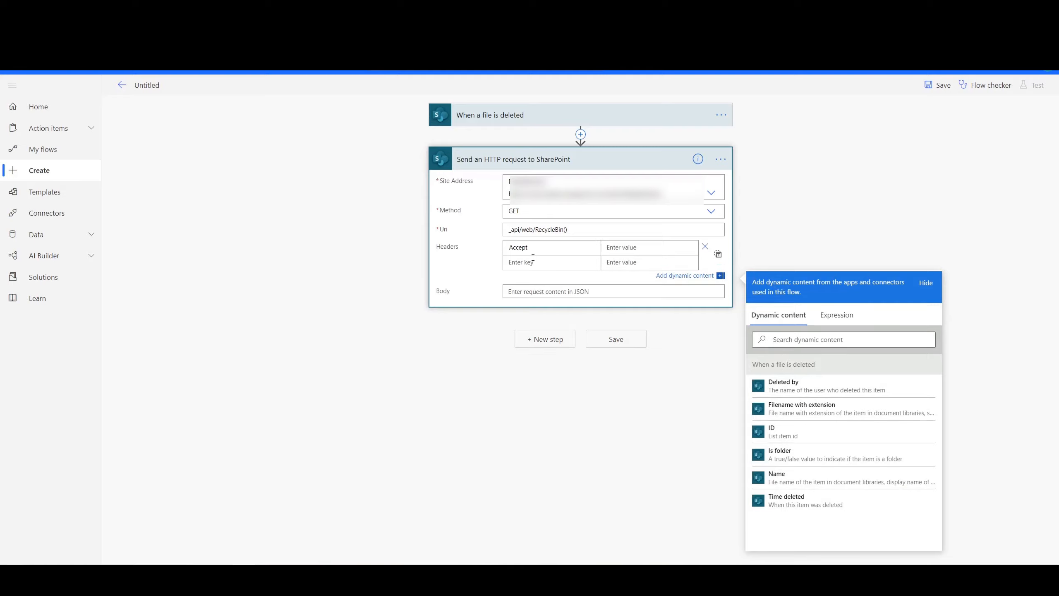
pyautogui.write('al')
pyautogui.write('pp')
pyautogui.write('lication/json')
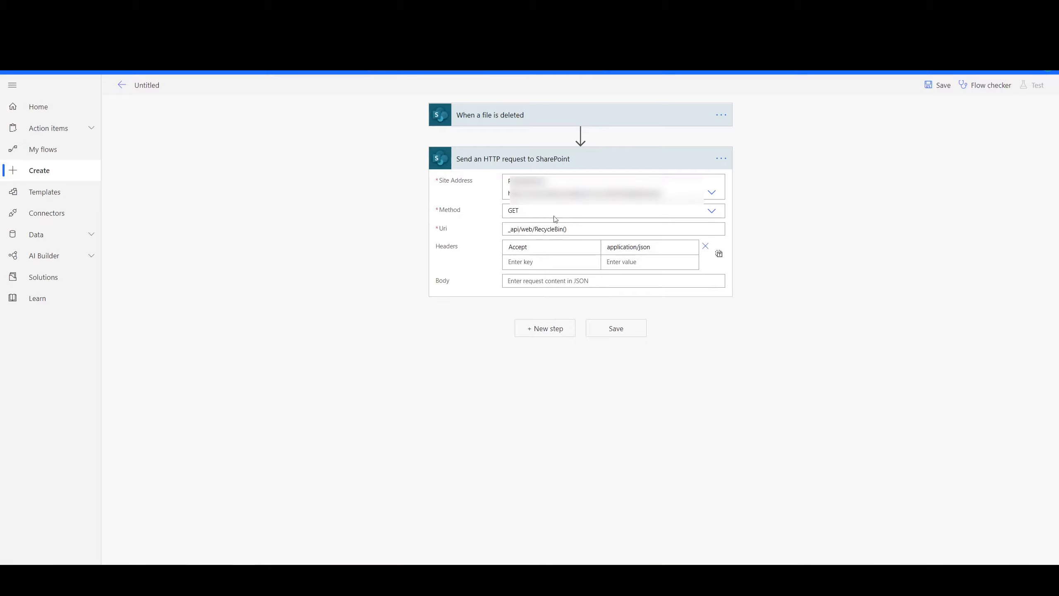
# - Collapse the HTTP request action and add a Parse JSON action below it
pyautogui.moveTo(568, 230); pyautogui.dragTo(508, 229)
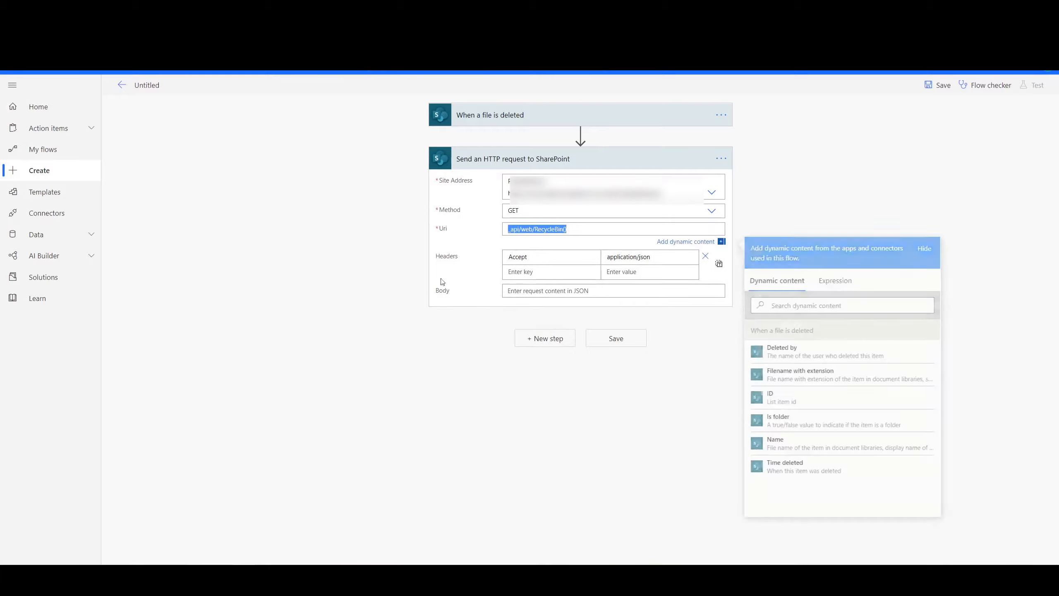
pyautogui.click(418, 368)
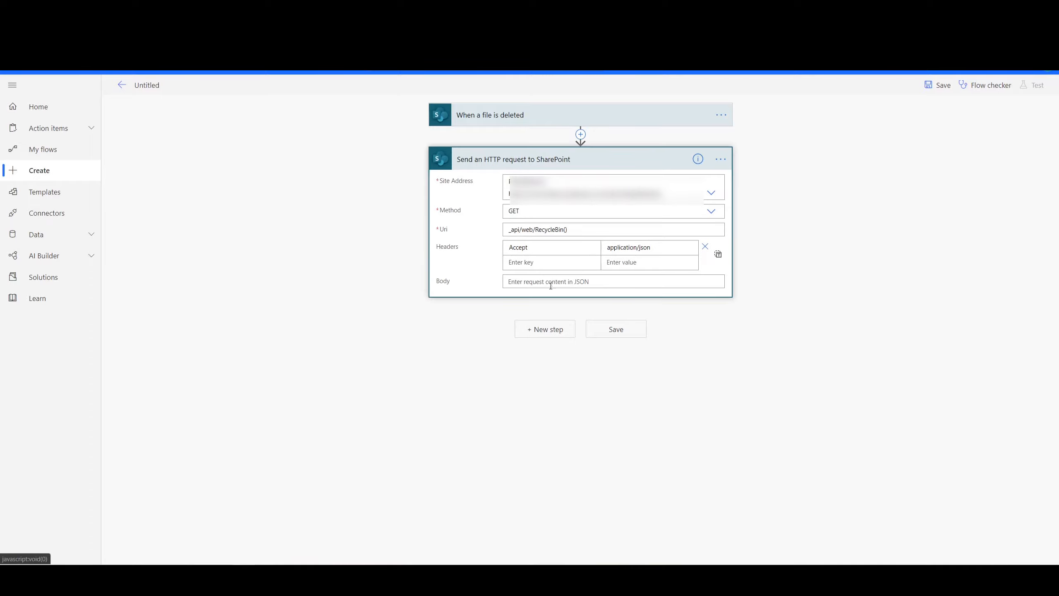
pyautogui.click(532, 160)
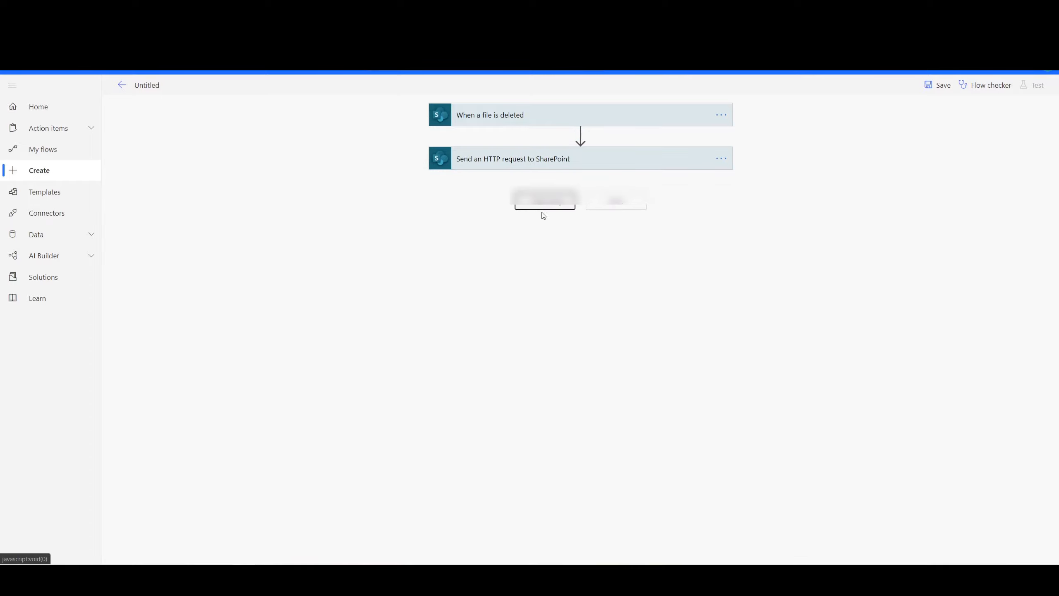
pyautogui.click(543, 202)
pyautogui.write('parse')
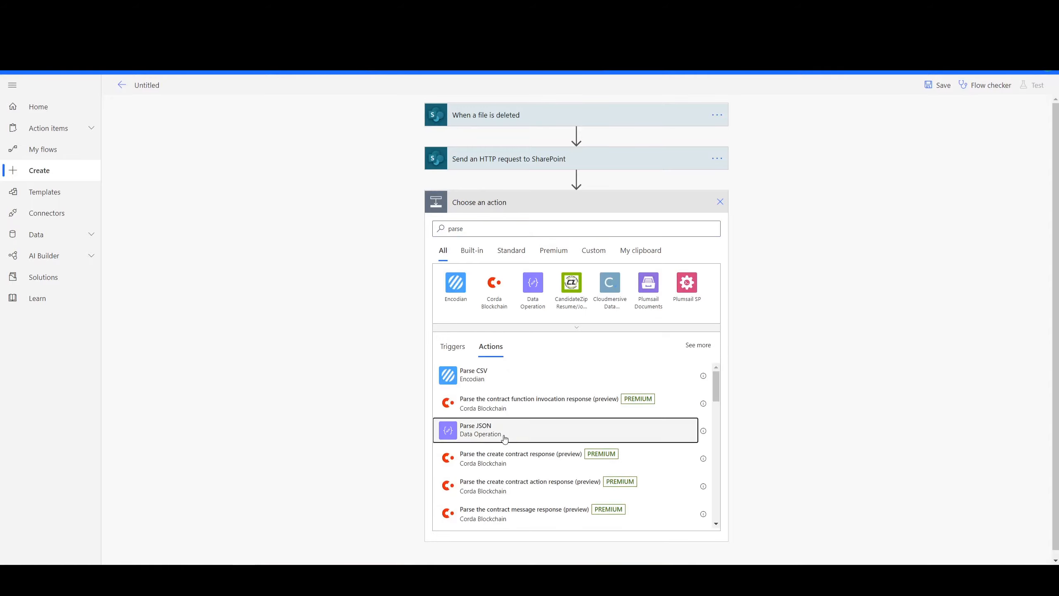
pyautogui.click(503, 434)
# - Set Parse JSON's content to the HTTP request's Body and paste the recycle bin JSON schema, with its odata.metadata and value properties
pyautogui.click(776, 349)
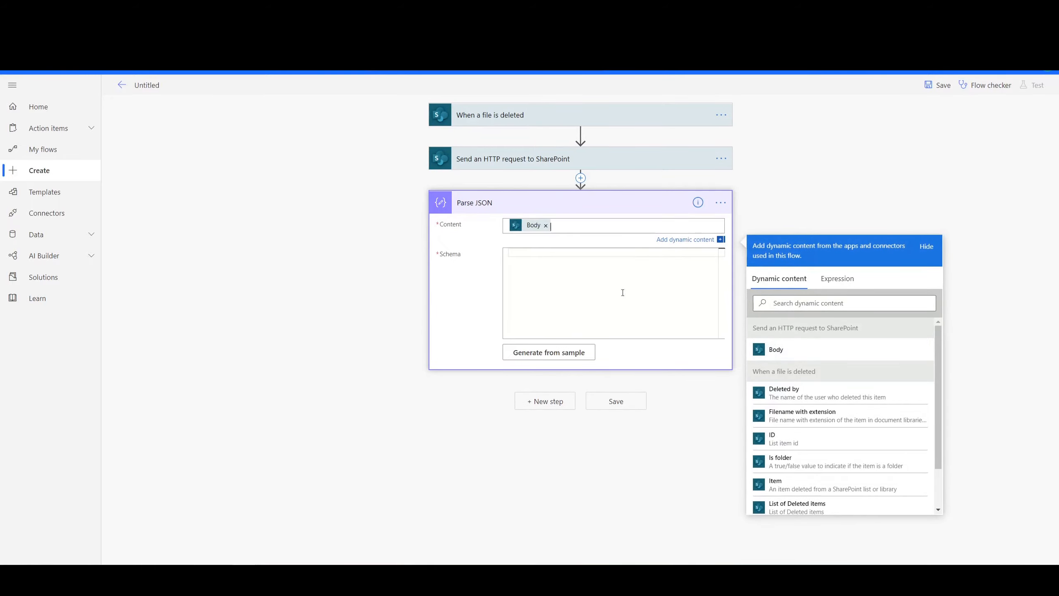
pyautogui.hotkey('ctrl', 'v')
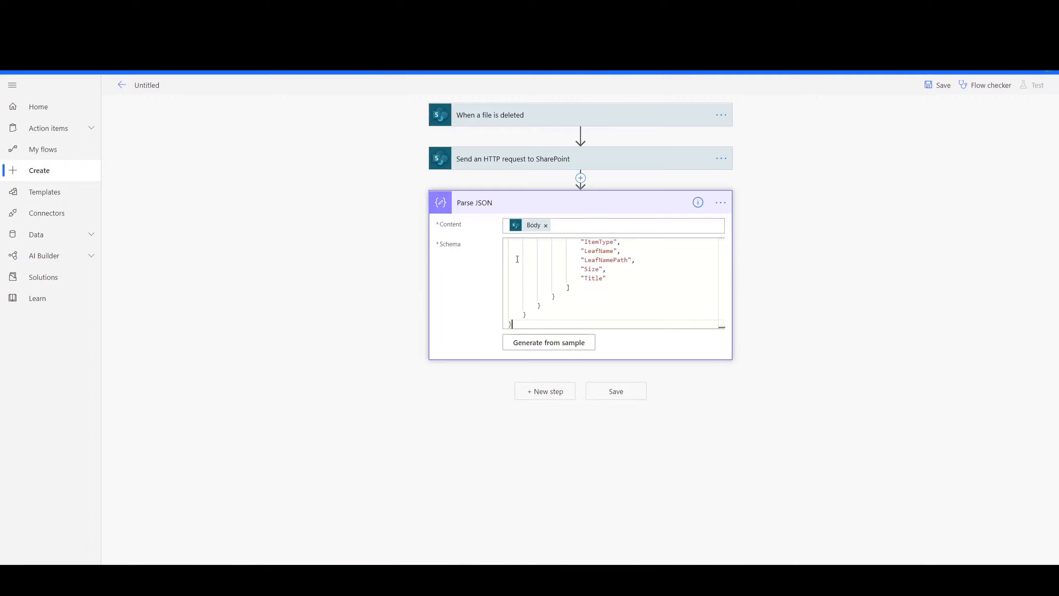
pyautogui.scroll(5, 603, 298)
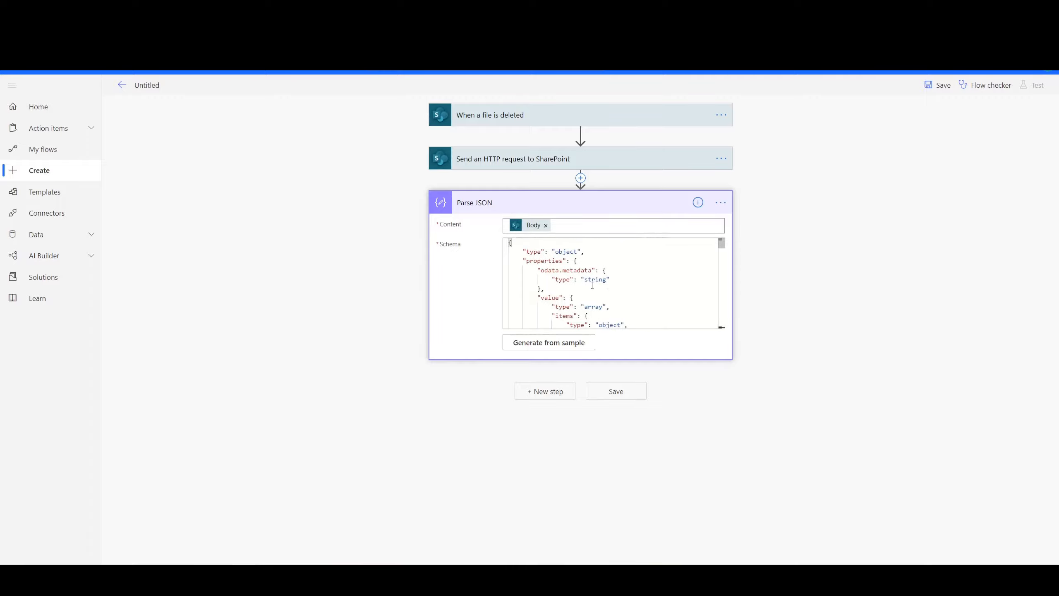
pyautogui.scroll(-10, 604, 277)
pyautogui.scroll(10, 604, 279)
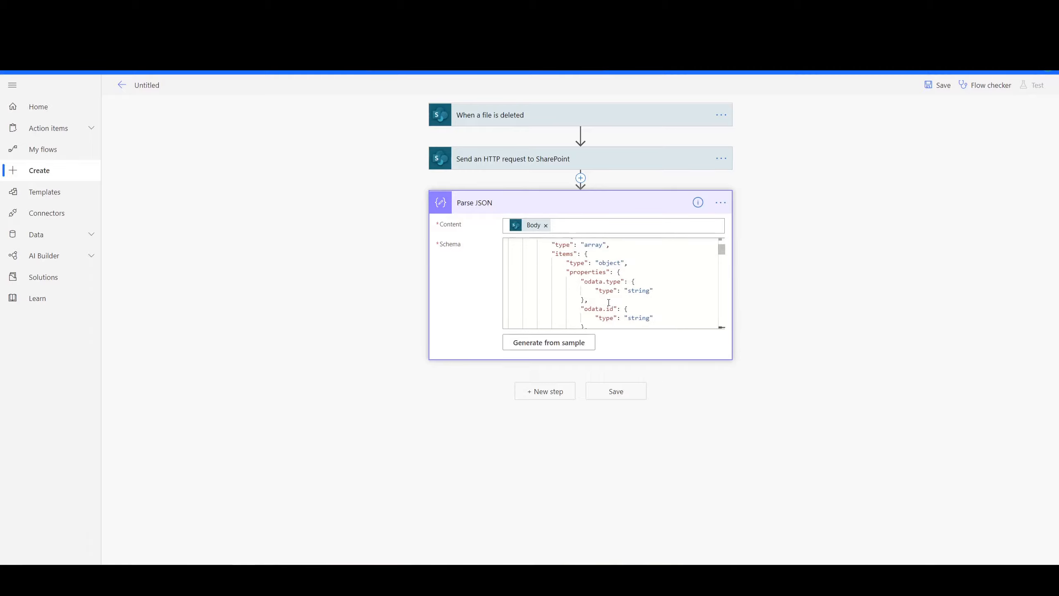
pyautogui.click(606, 270)
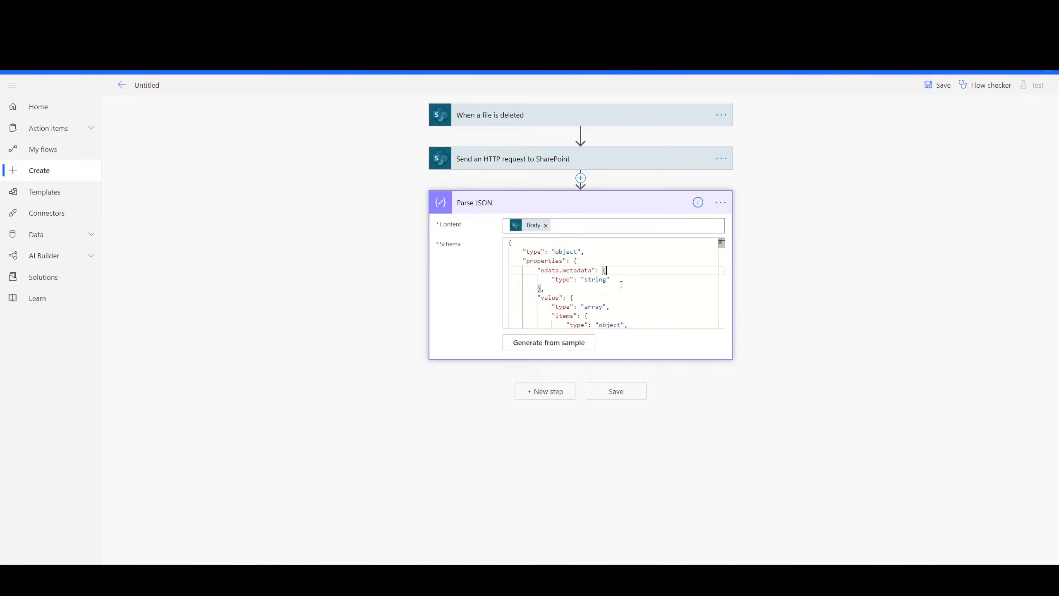
# - Add a Filter array action below Parse JSON and set its From input to the Parse JSON value output
pyautogui.click(547, 204)
pyautogui.click(545, 245)
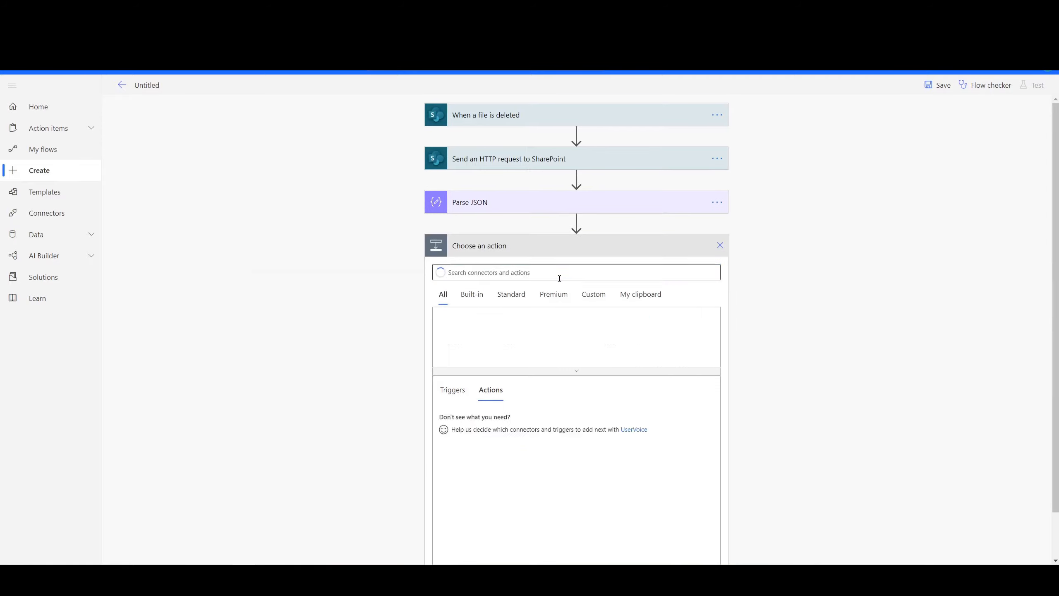
pyautogui.write('filter')
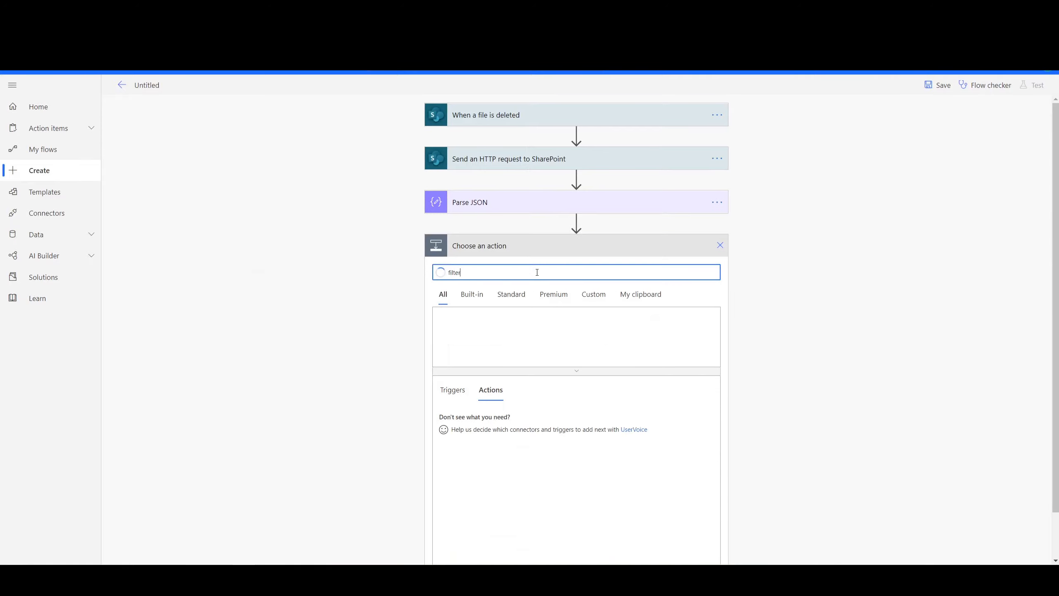
pyautogui.click(475, 415)
pyautogui.click(491, 276)
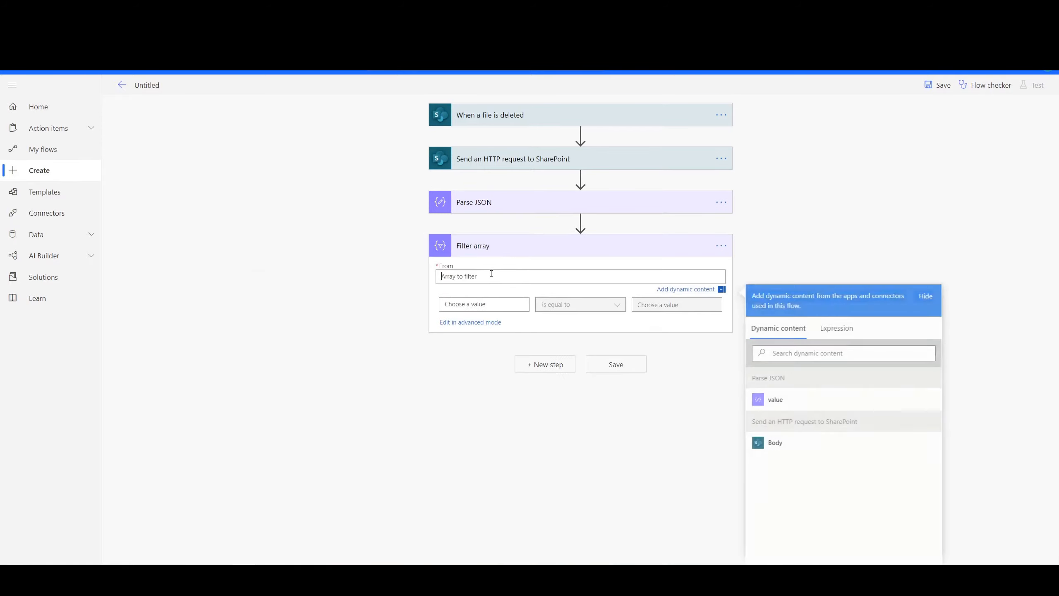
pyautogui.click(775, 399)
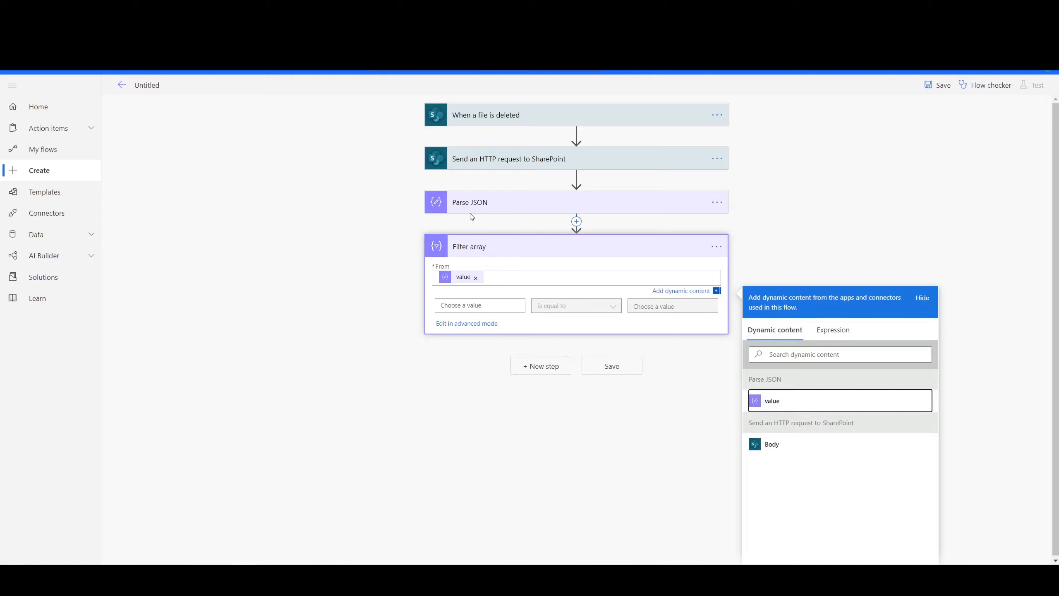
# - Set the Filter array condition to LeafName is equal to the trigger's Filename with extension
pyautogui.click(463, 305)
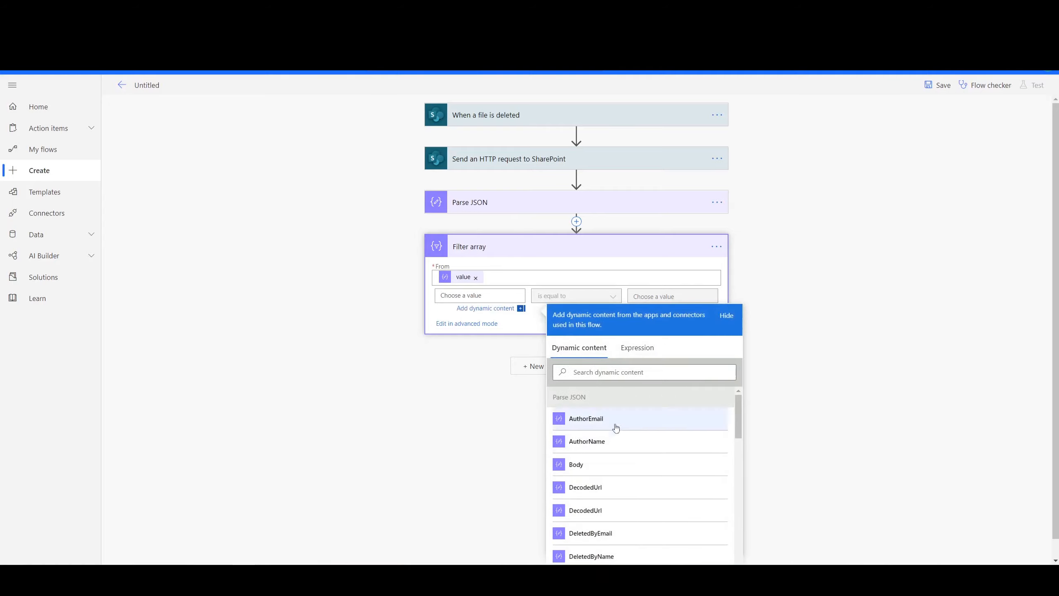
pyautogui.click(588, 373)
pyautogui.write('lea')
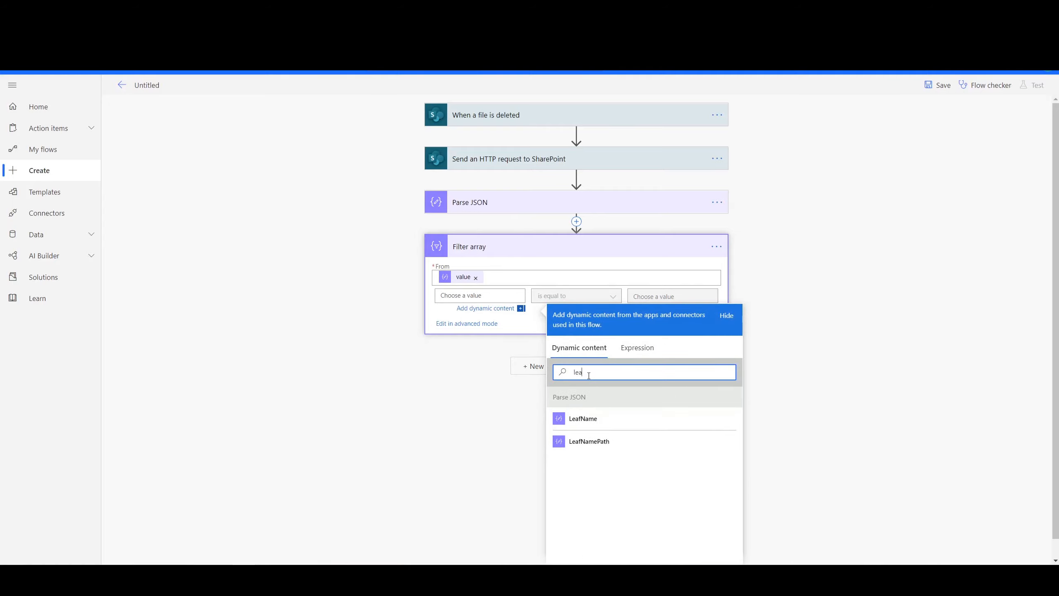
pyautogui.click(593, 417)
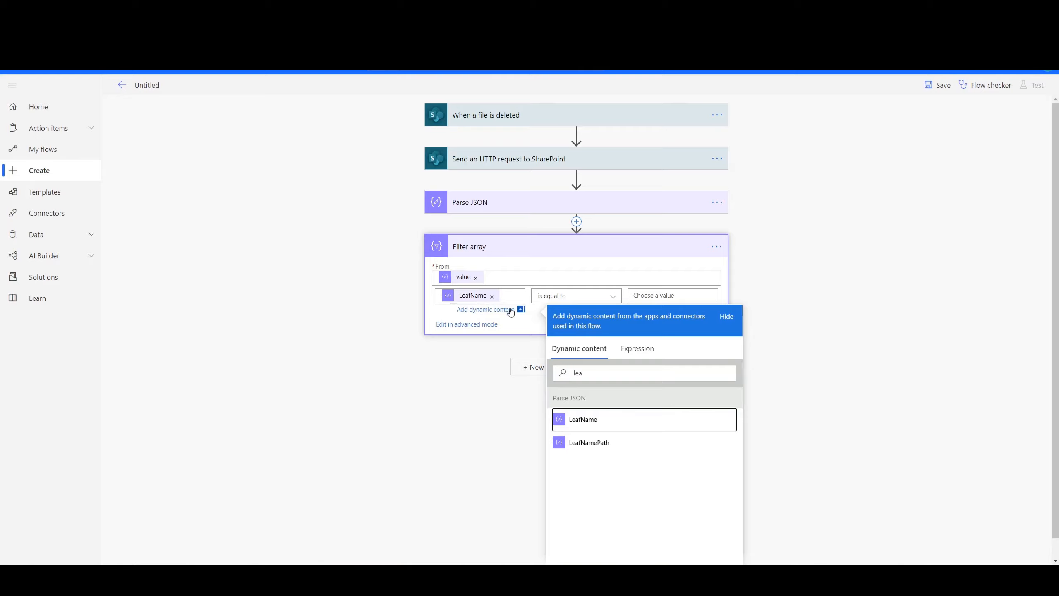
pyautogui.click(652, 297)
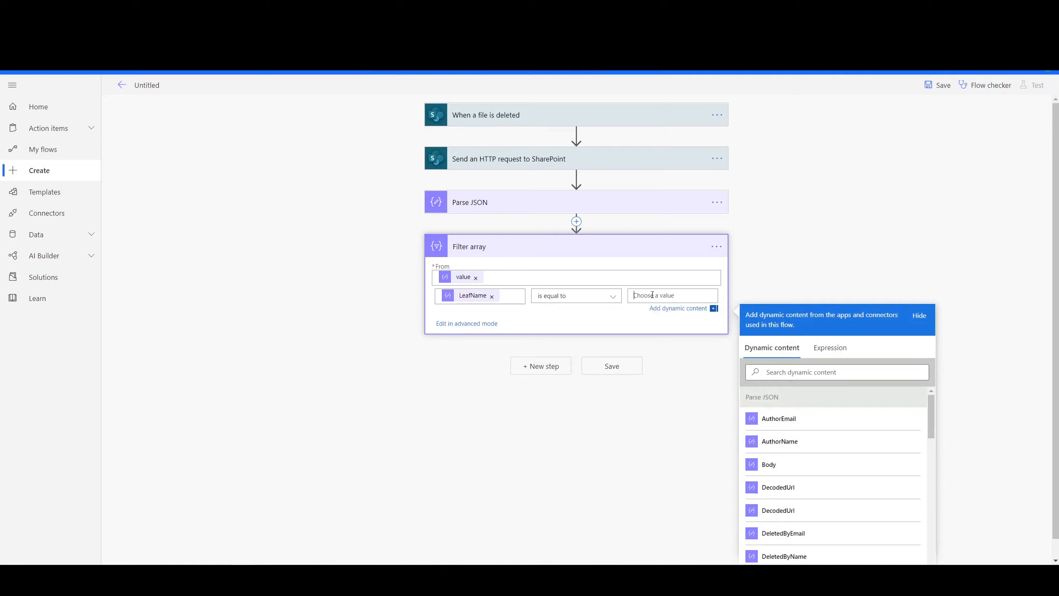
pyautogui.click(792, 371)
pyautogui.write('file name')
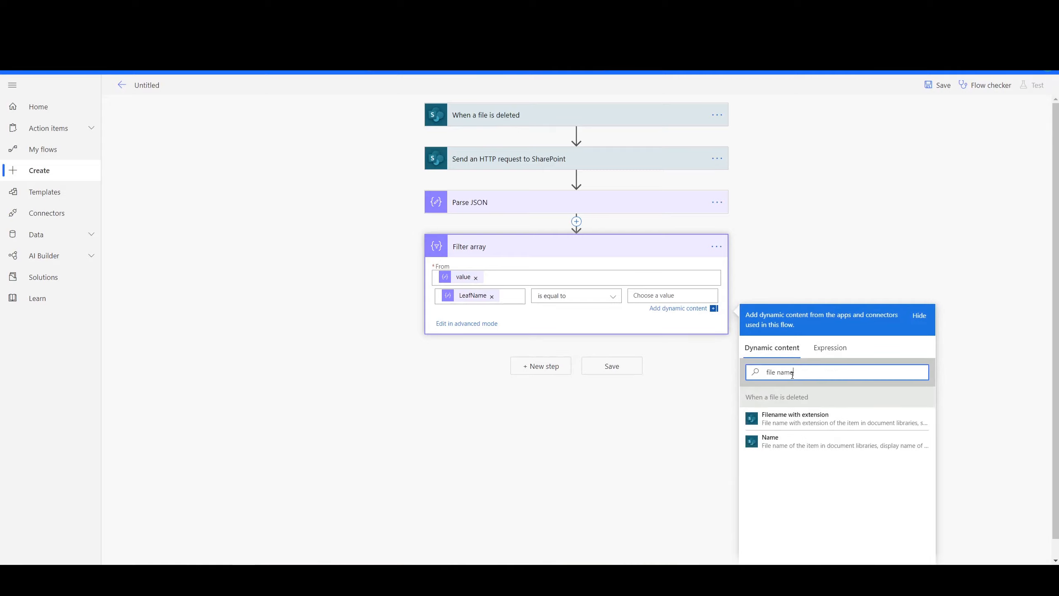
pyautogui.click(821, 419)
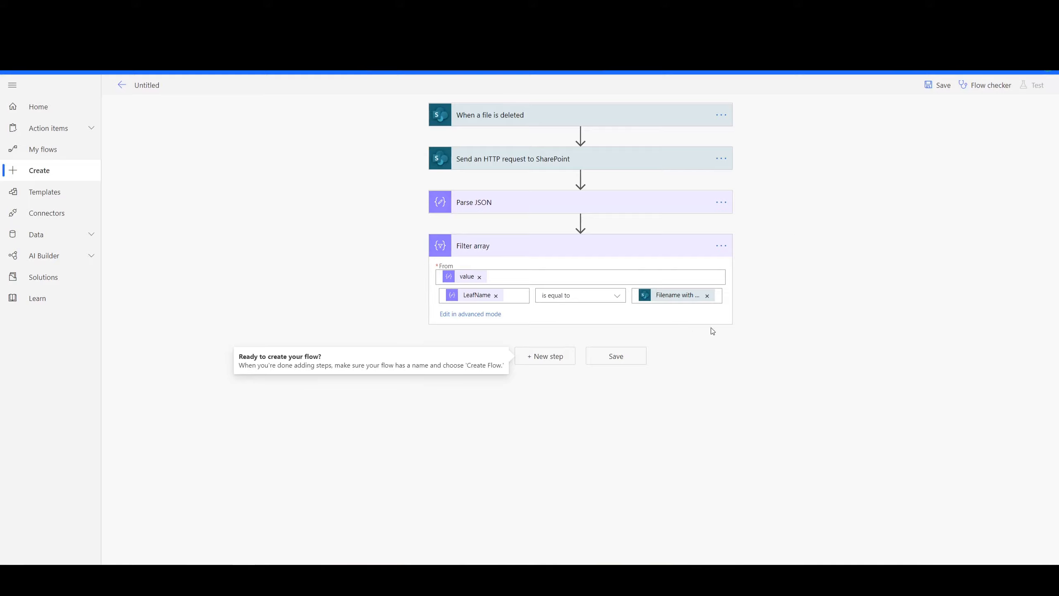
# - Add an Apply to each control after Filter array that loops over the Filter array Body
pyautogui.click(544, 360)
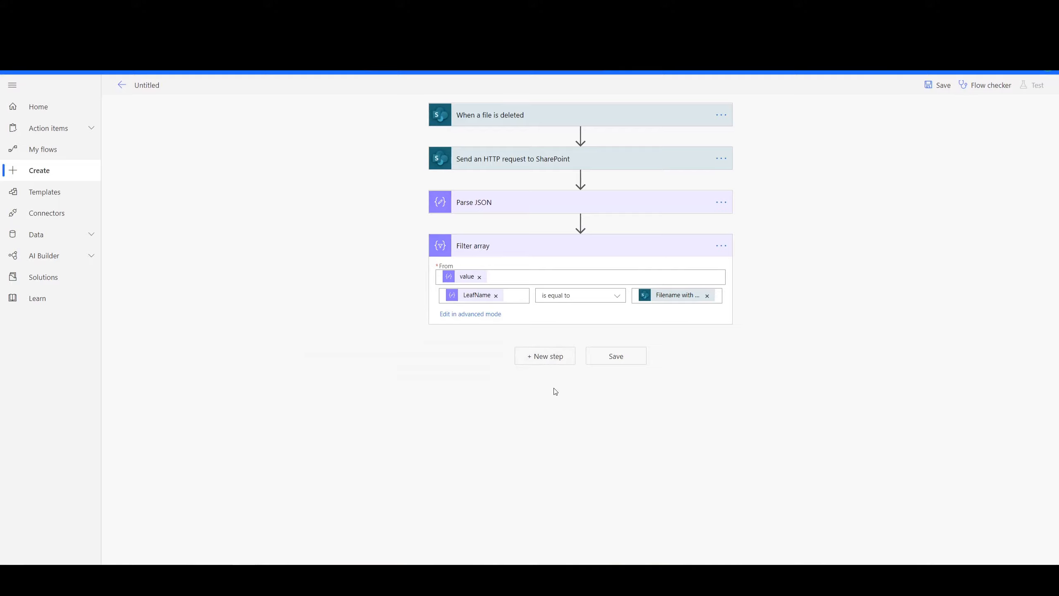
pyautogui.click(465, 389)
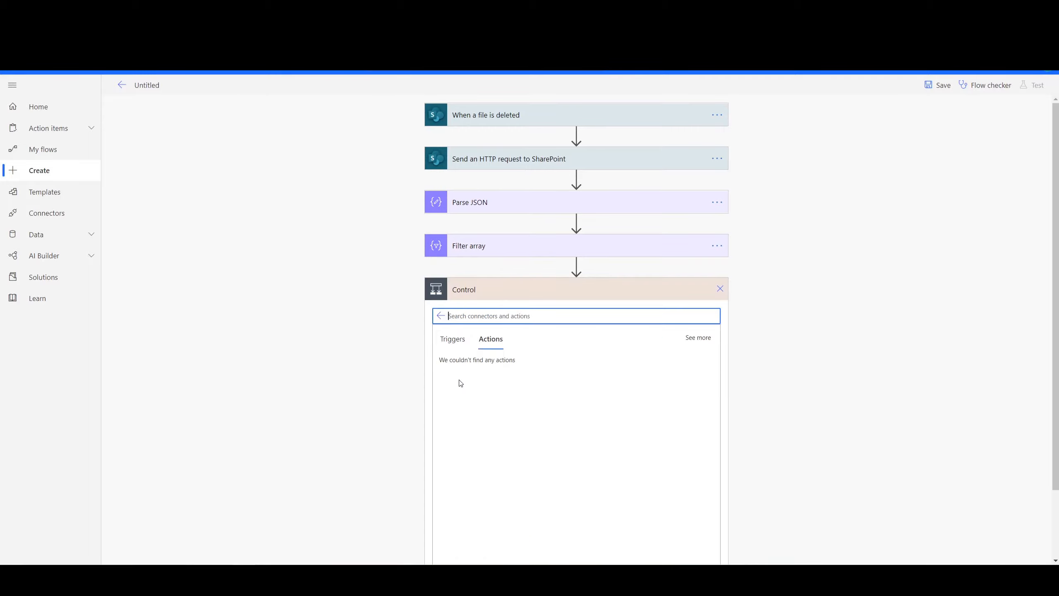
pyautogui.click(479, 394)
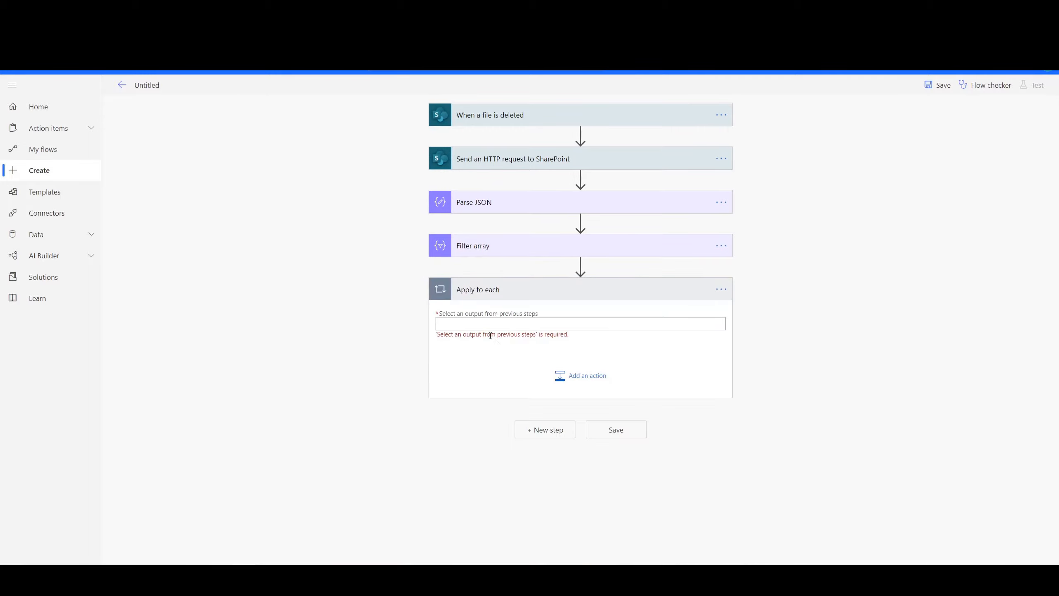
pyautogui.click(464, 326)
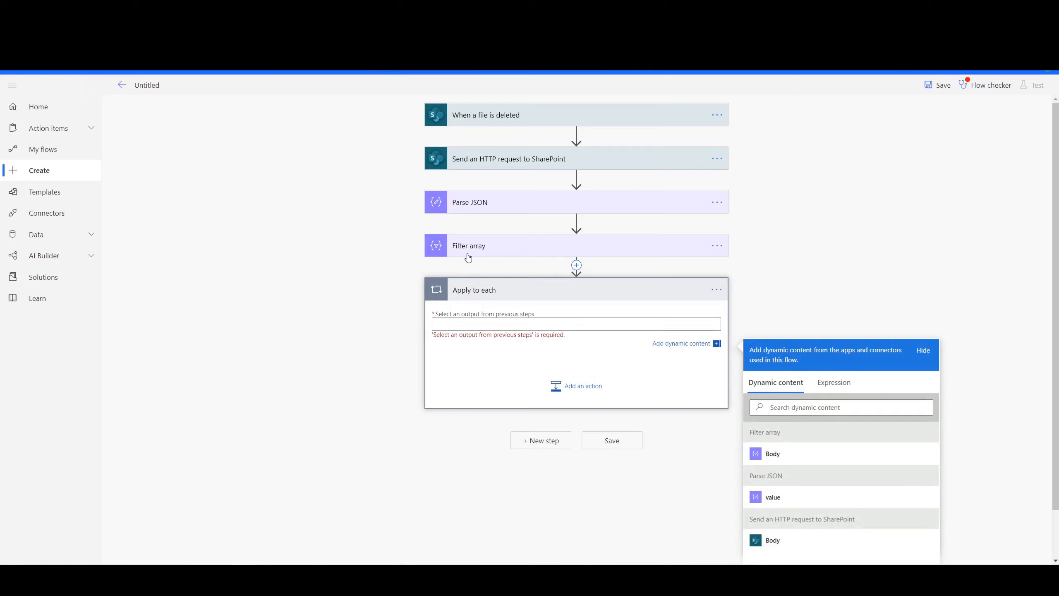
pyautogui.click(773, 458)
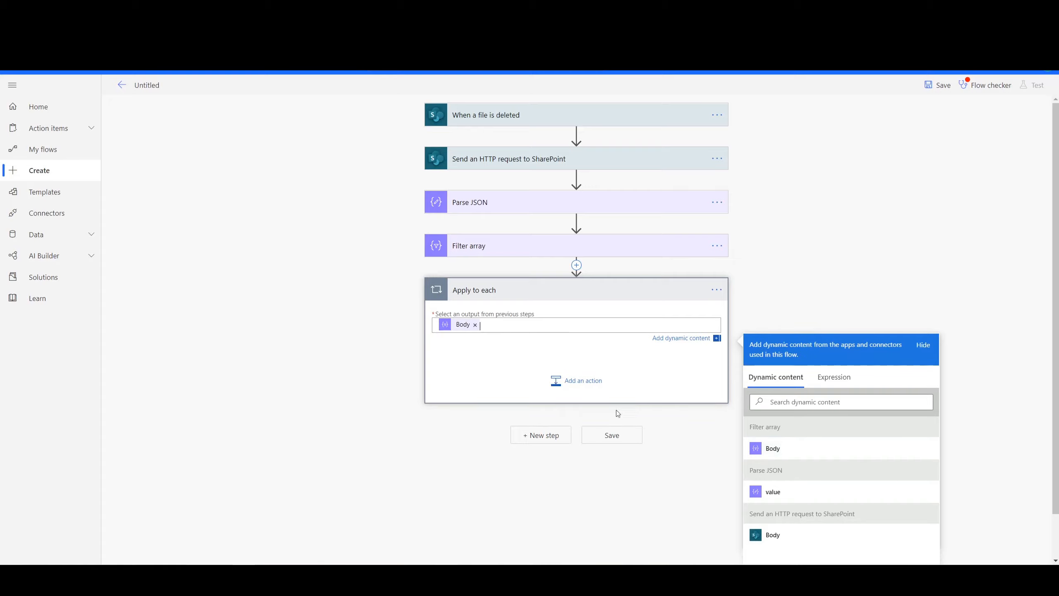
# - Add a "Send an HTTP request to SharePoint" action inside the Apply to each loop
pyautogui.click(569, 384)
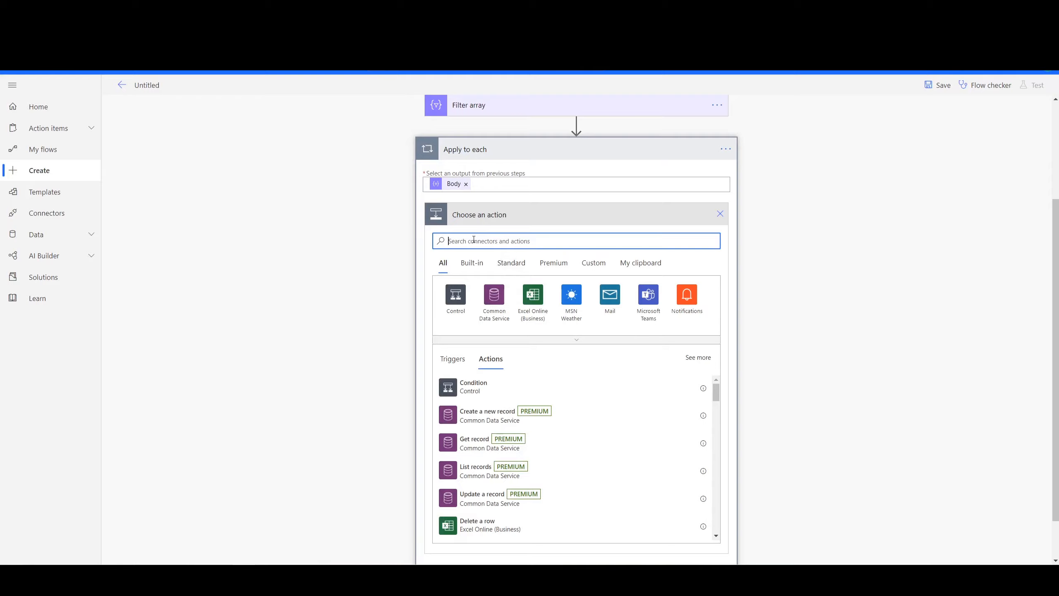
pyautogui.write('https')
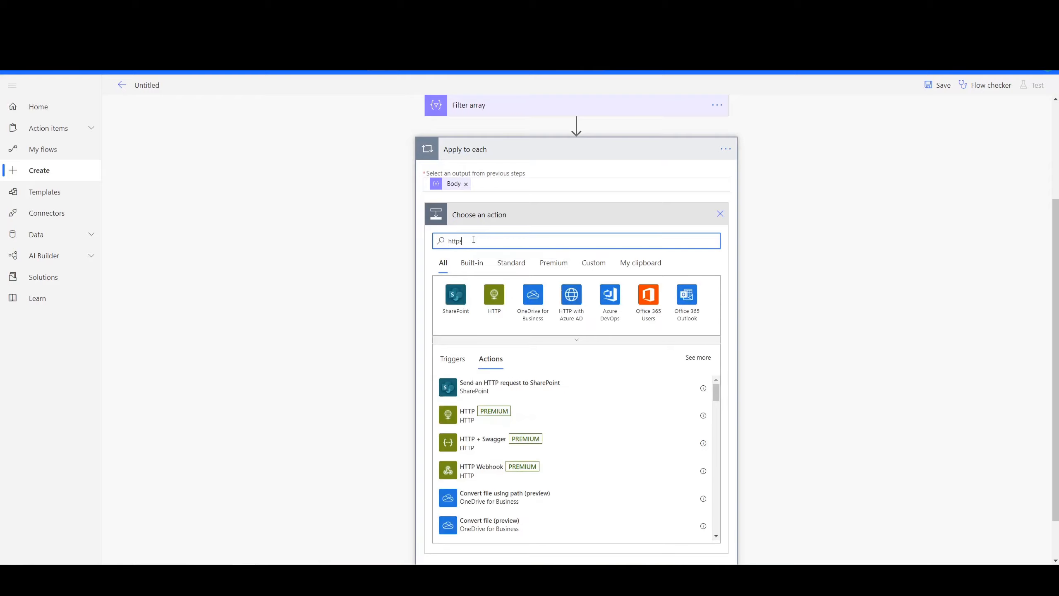
pyautogui.press('BackSpace')
pyautogui.click(505, 387)
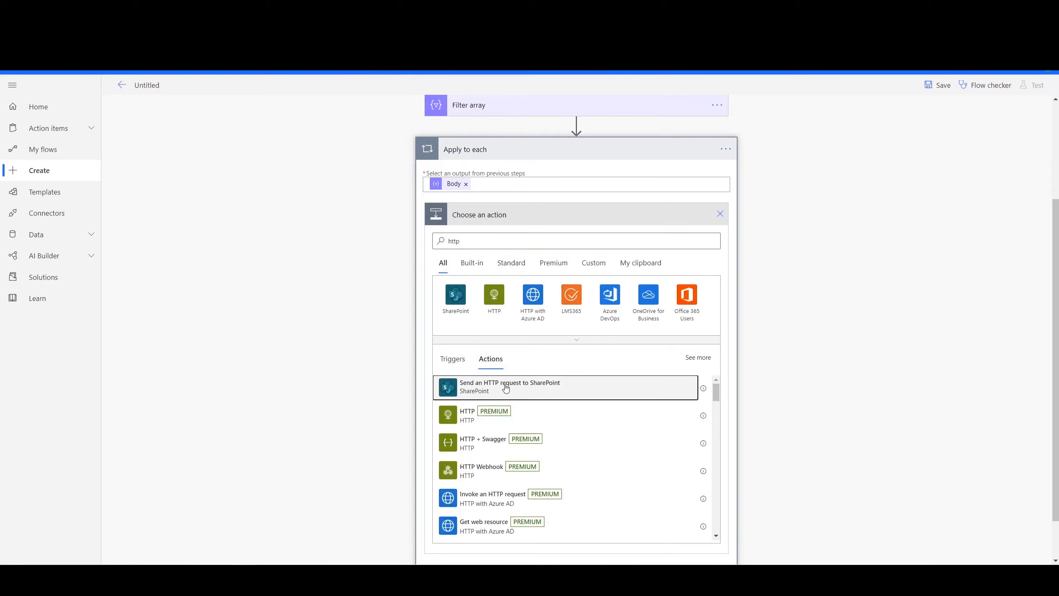
pyautogui.click(537, 380)
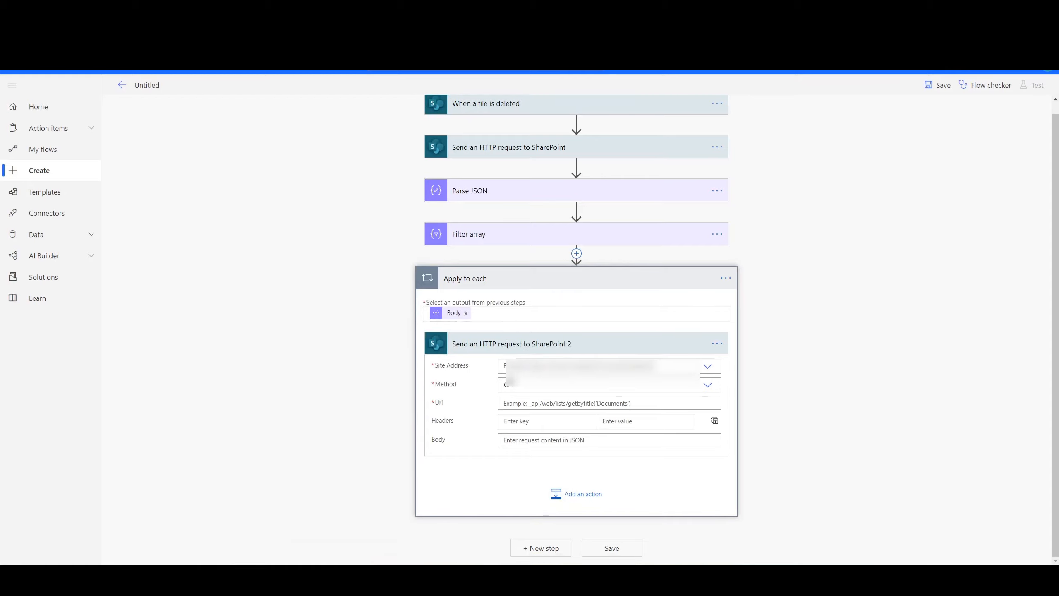
# - Set the loop's HTTP request to the listed SharePoint site address and the POST method
pyautogui.click(525, 370)
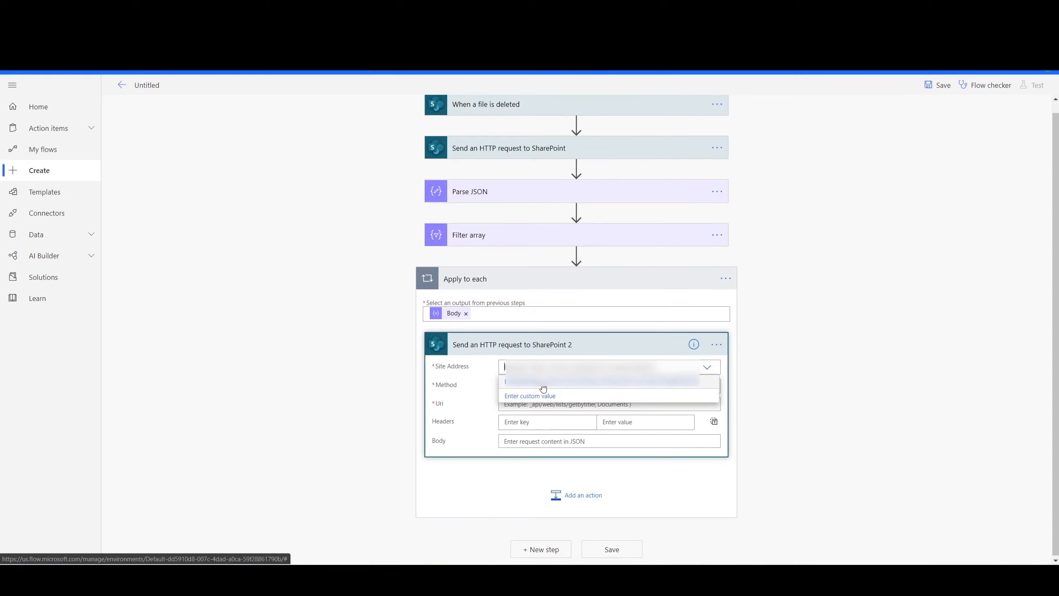
pyautogui.click(542, 386)
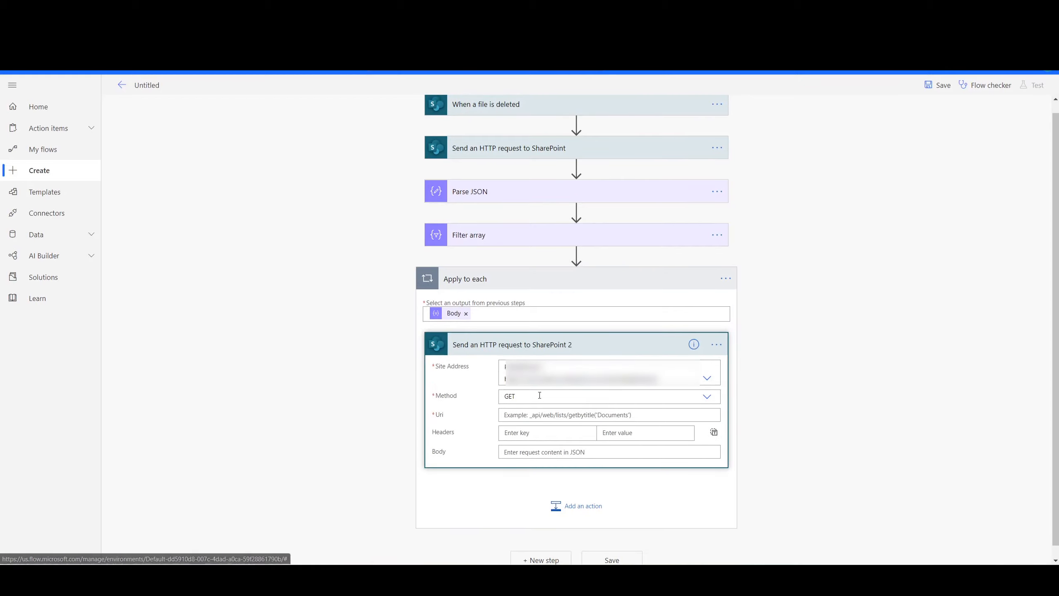
pyautogui.doubleClick(438, 400)
pyautogui.click(529, 397)
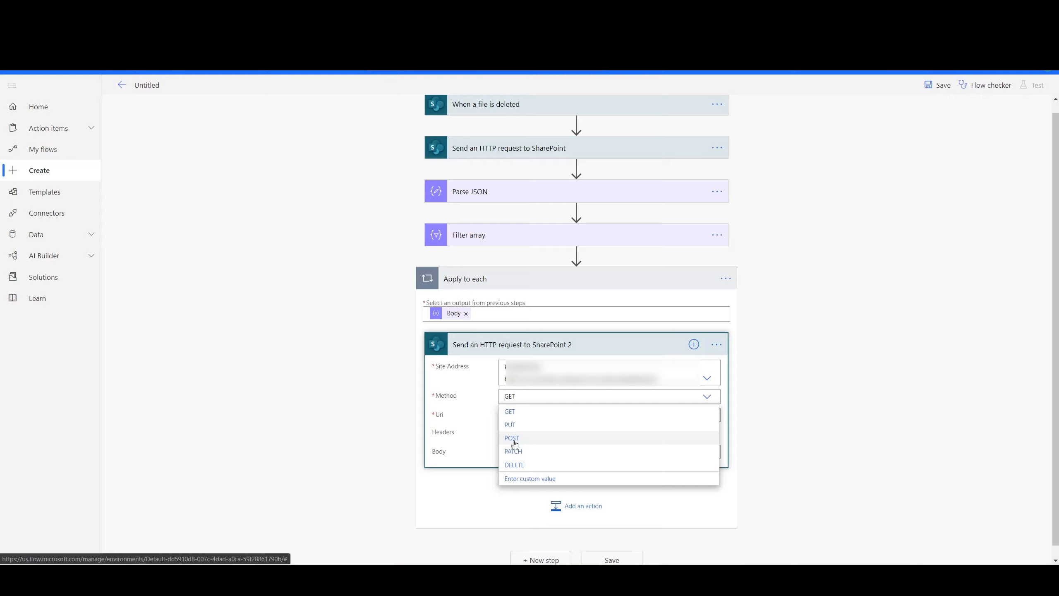
pyautogui.click(512, 438)
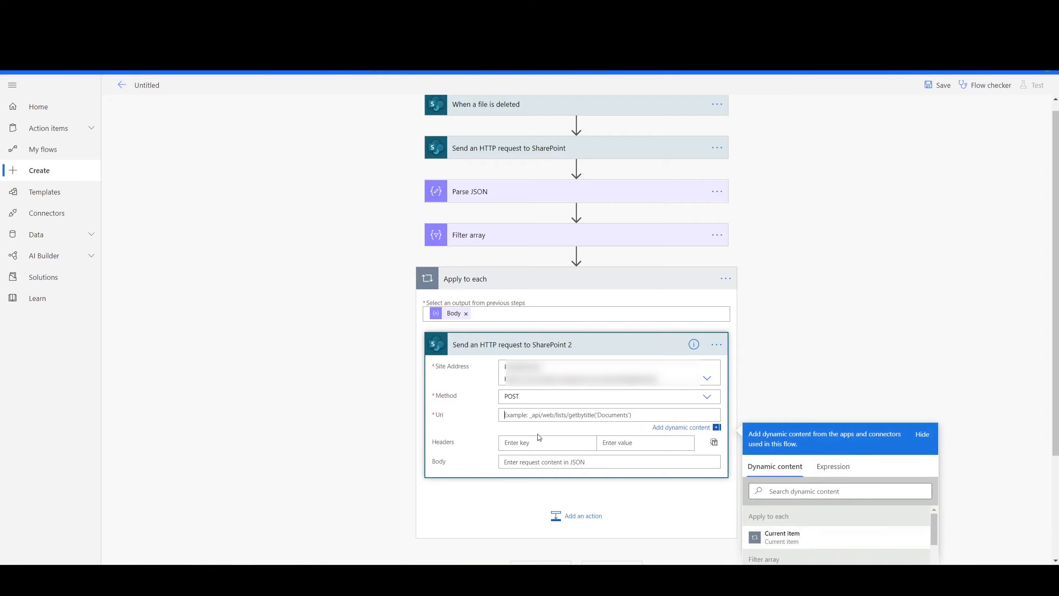
# - Set the loop request's Uri to _api/web/RecycleBin('Id')/restore(), using the Filter array Id as dynamic content between the quotes
pyautogui.write("_api/web/RecycleBin('")
pyautogui.scroll(-2, 813, 375)
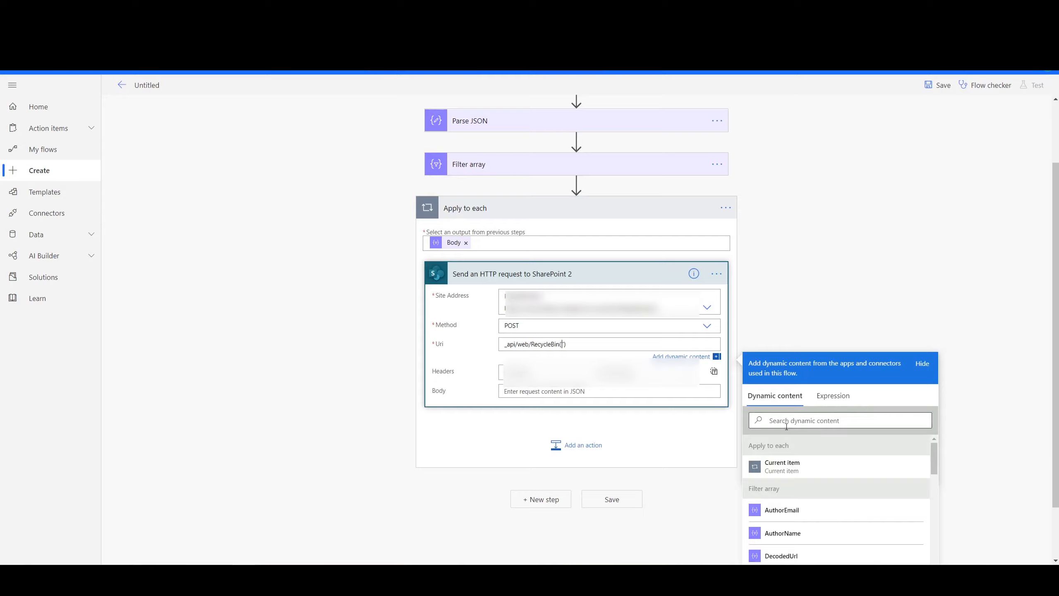
pyautogui.click(786, 421)
pyautogui.write('id')
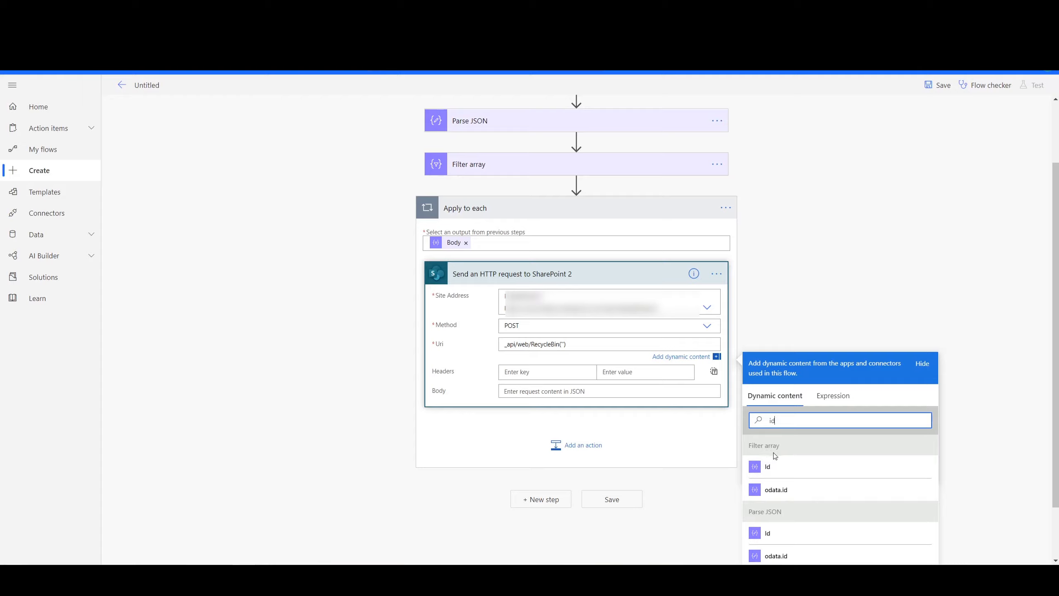
pyautogui.click(772, 466)
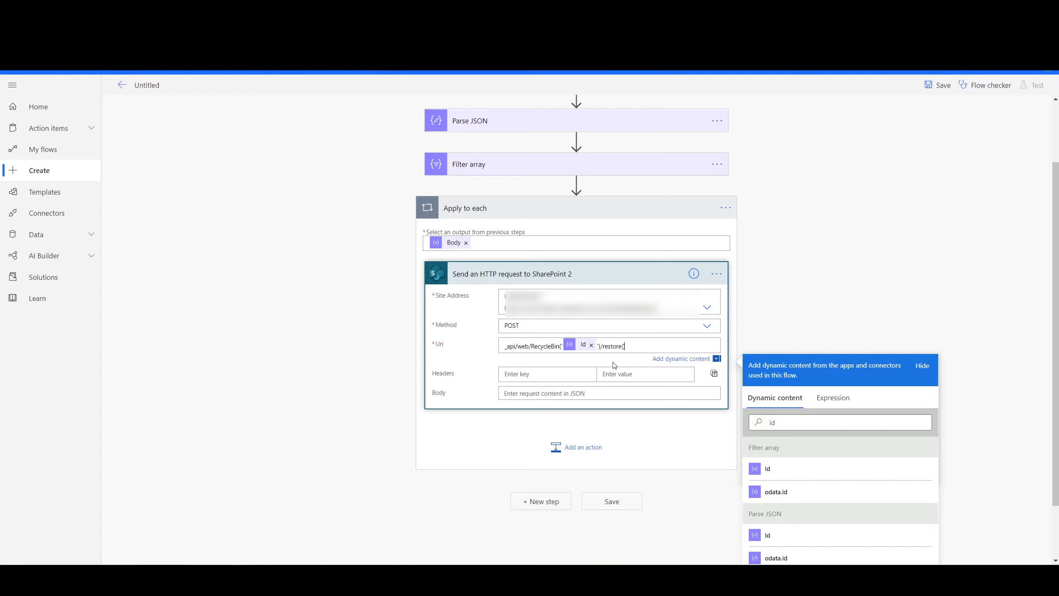
# - Collapse the Apply to each loop, save the flow, and leave the editor for the flow's details page
pyautogui.moveTo(627, 348); pyautogui.dragTo(419, 368)
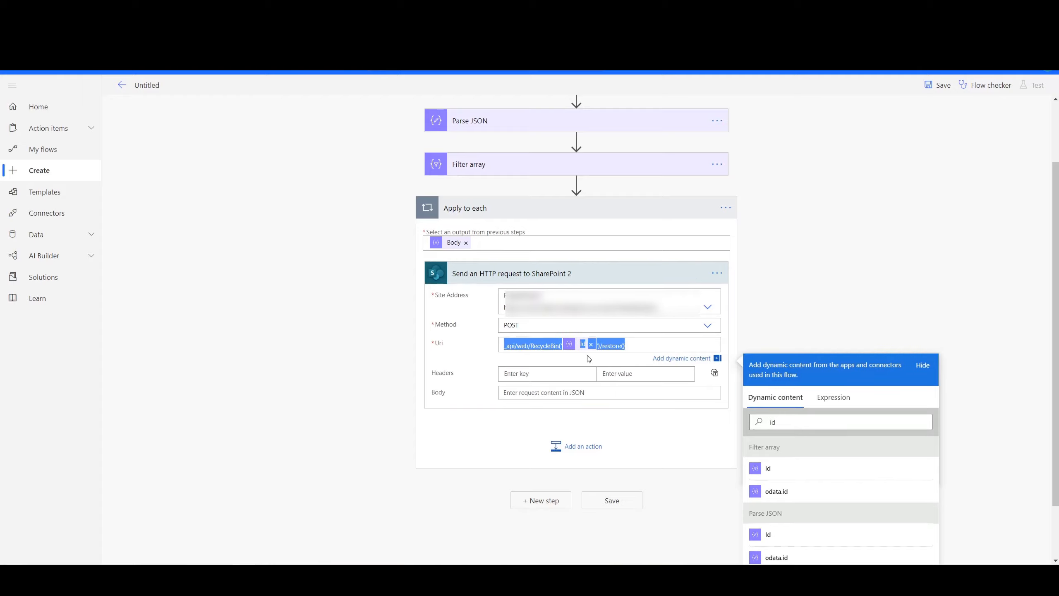
pyautogui.click(787, 296)
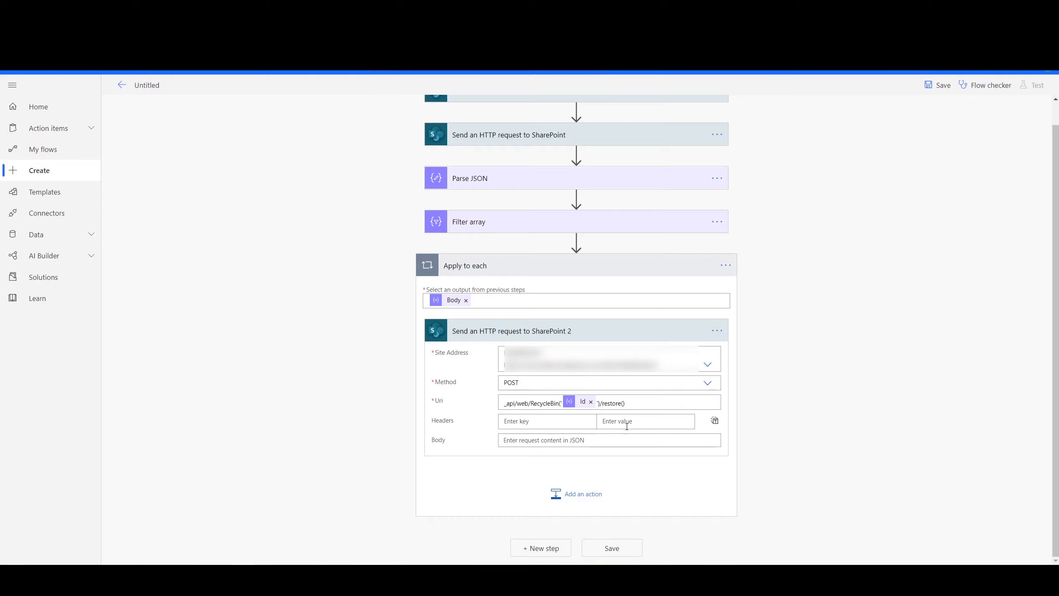
pyautogui.click(523, 269)
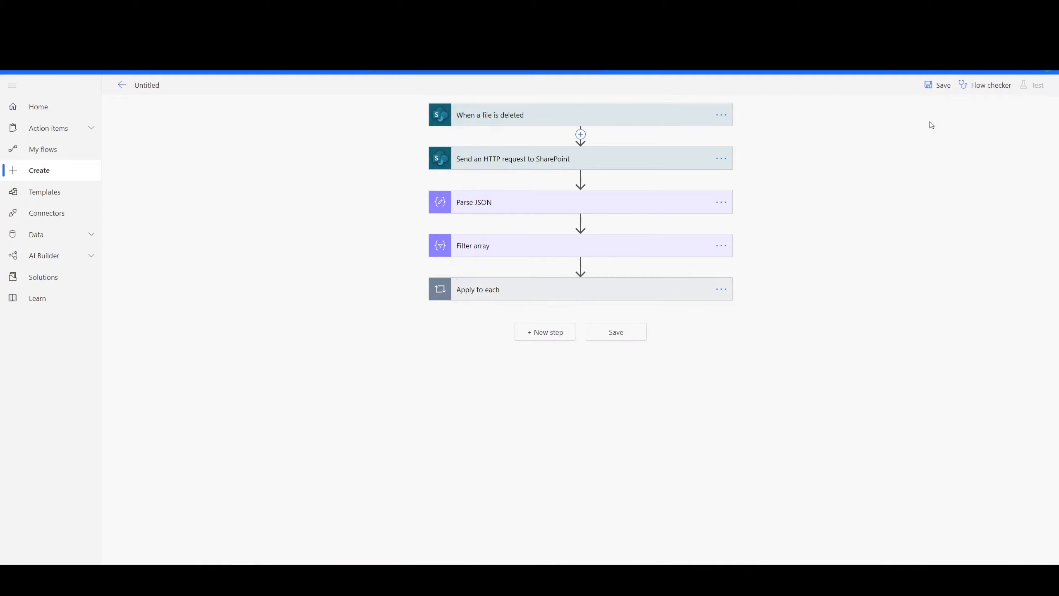
pyautogui.click(939, 85)
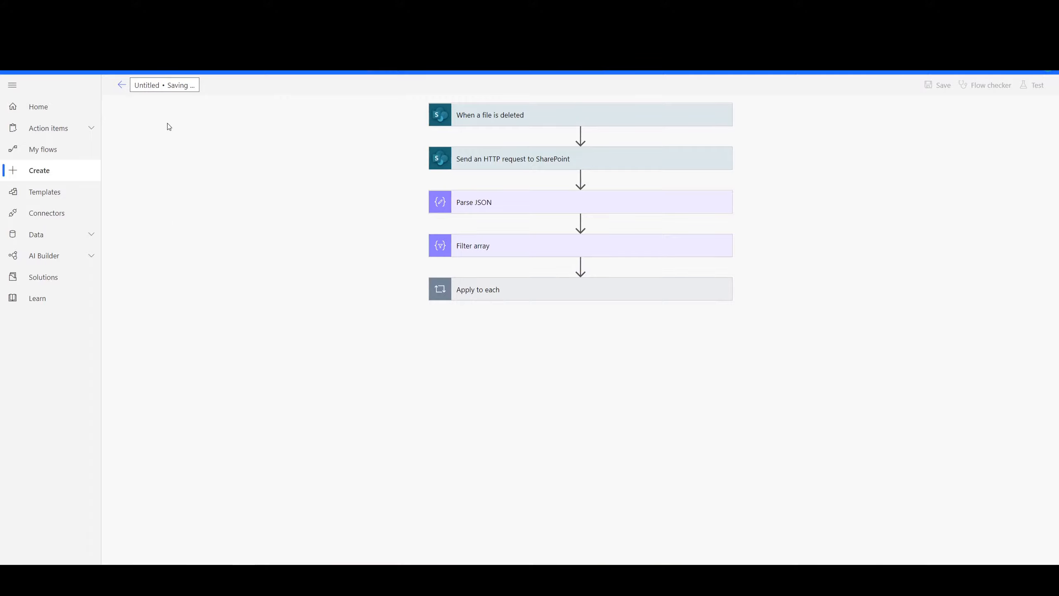
pyautogui.click(121, 85)
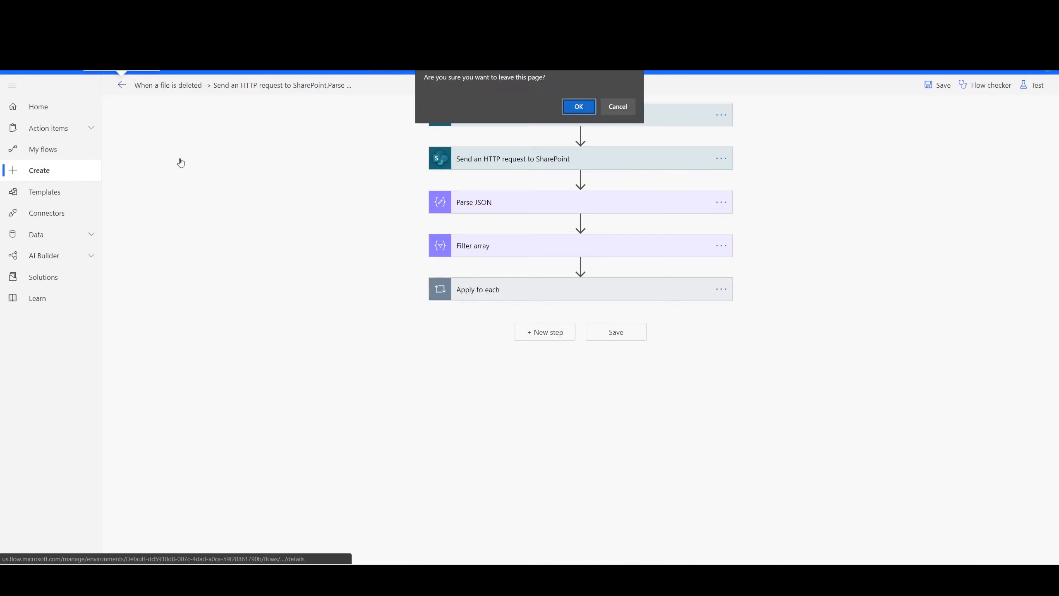
pyautogui.press('Return')
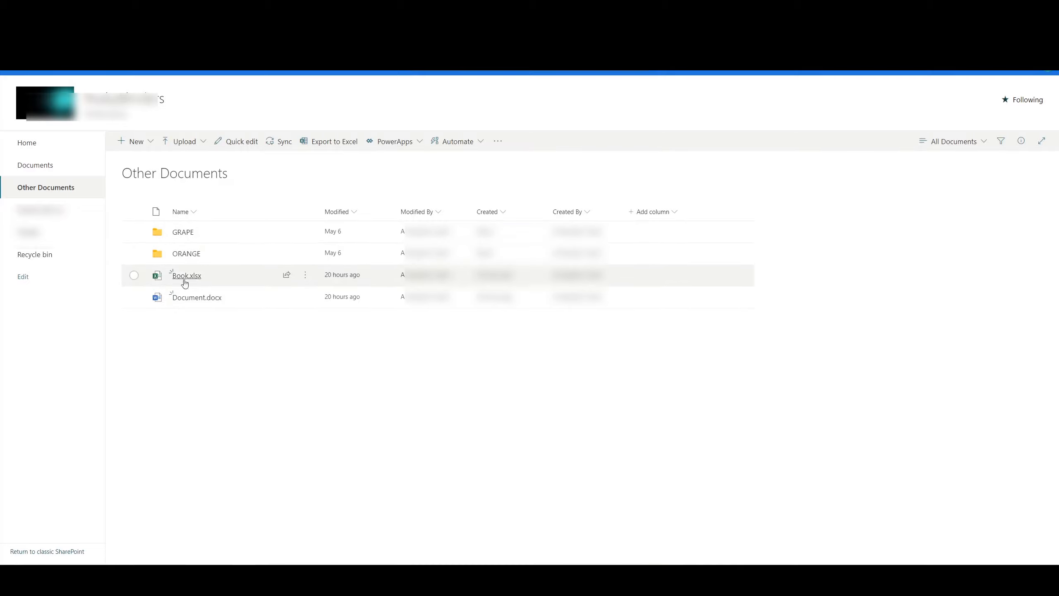
# - Switch to SharePoint, look inside the GRAPE folder, and delete Book.xlsx from the Other Documents library
pyautogui.click(183, 233)
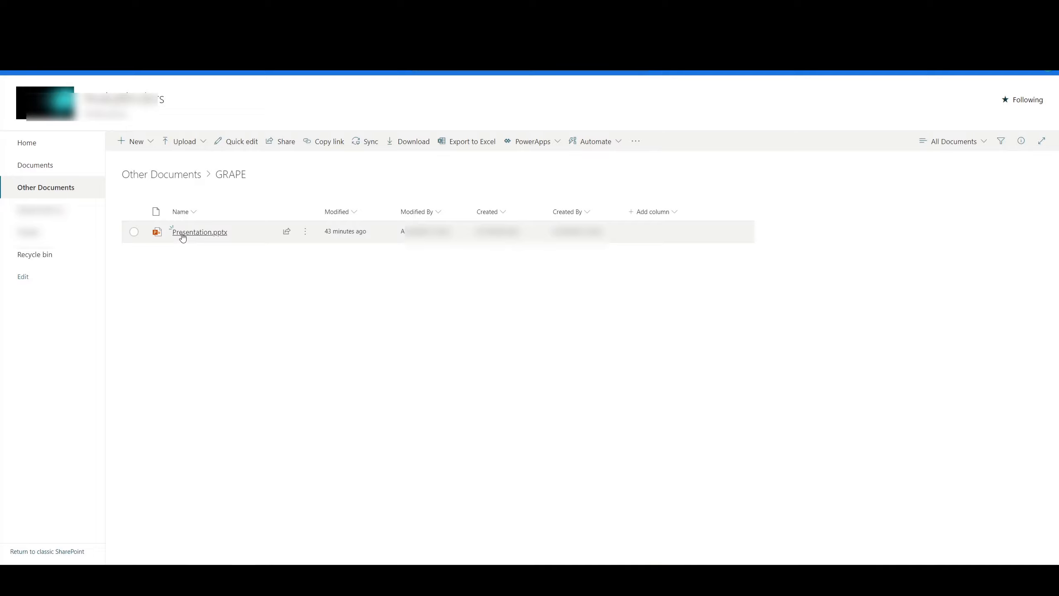
pyautogui.moveTo(189, 236)
pyautogui.click(172, 178)
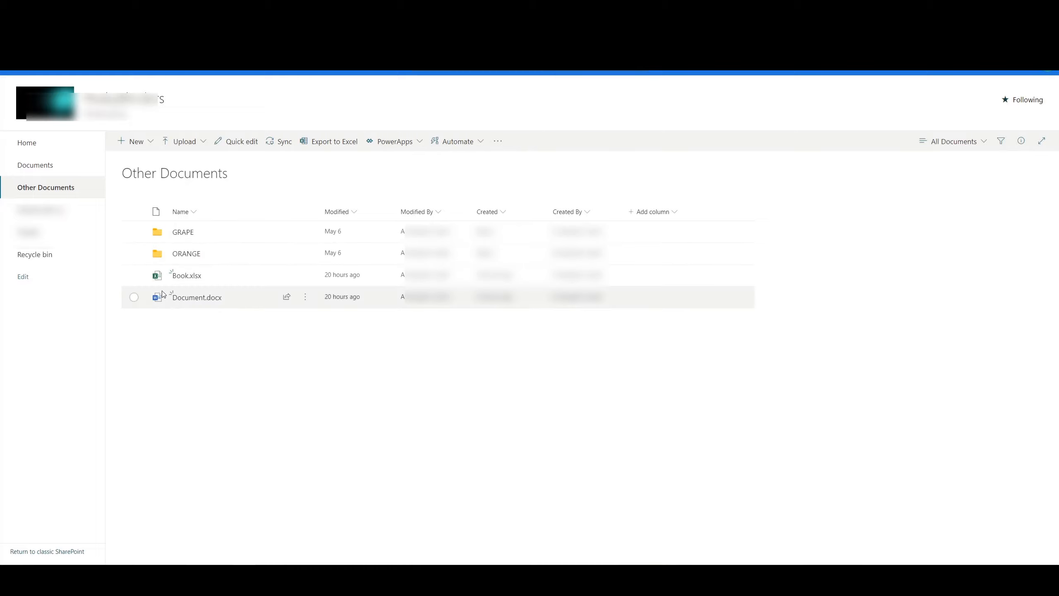
pyautogui.click(134, 276)
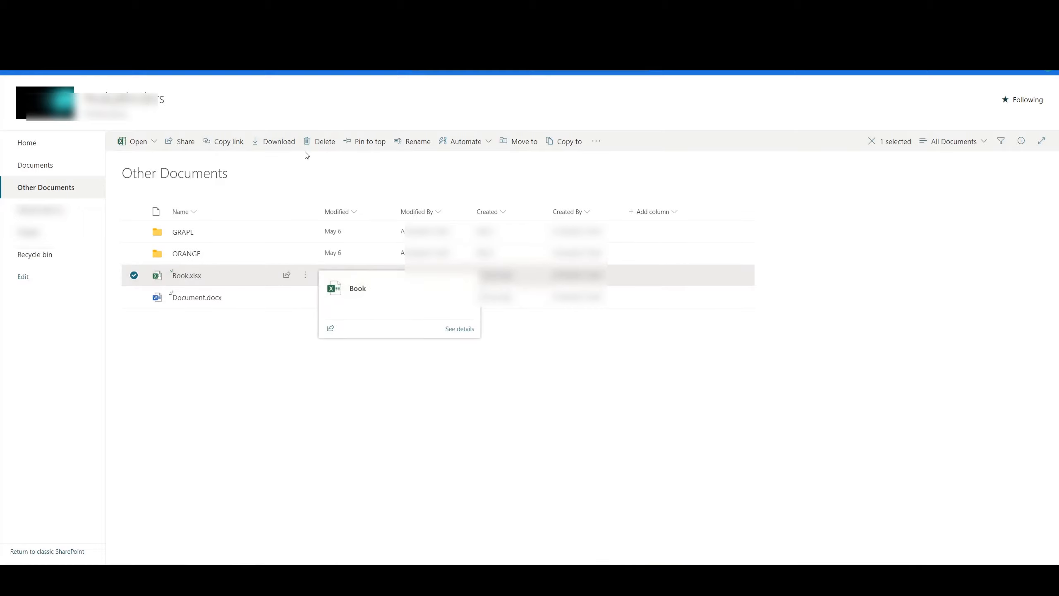
pyautogui.click(323, 144)
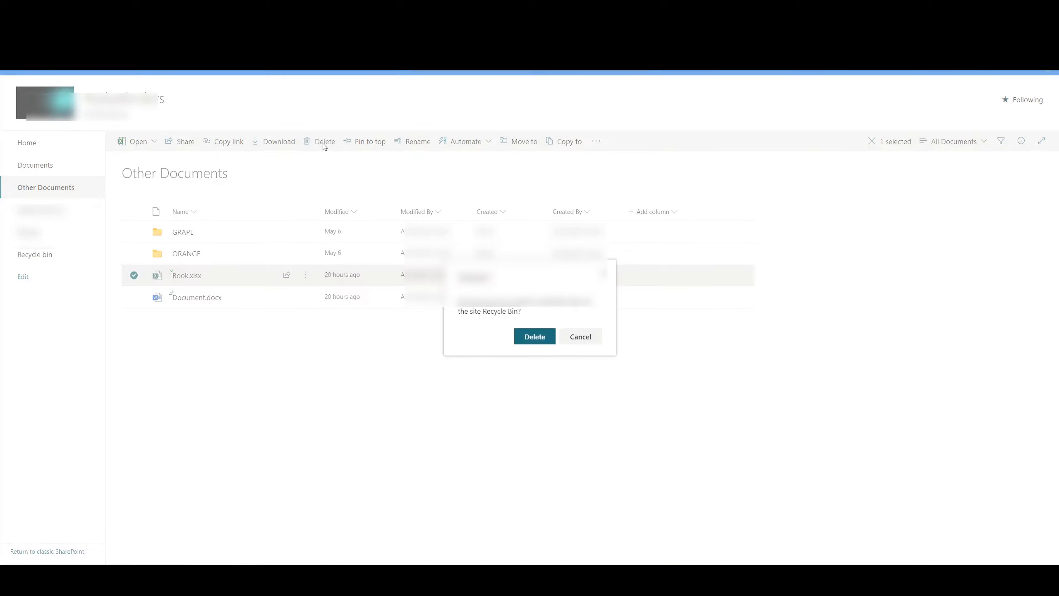
pyautogui.click(537, 340)
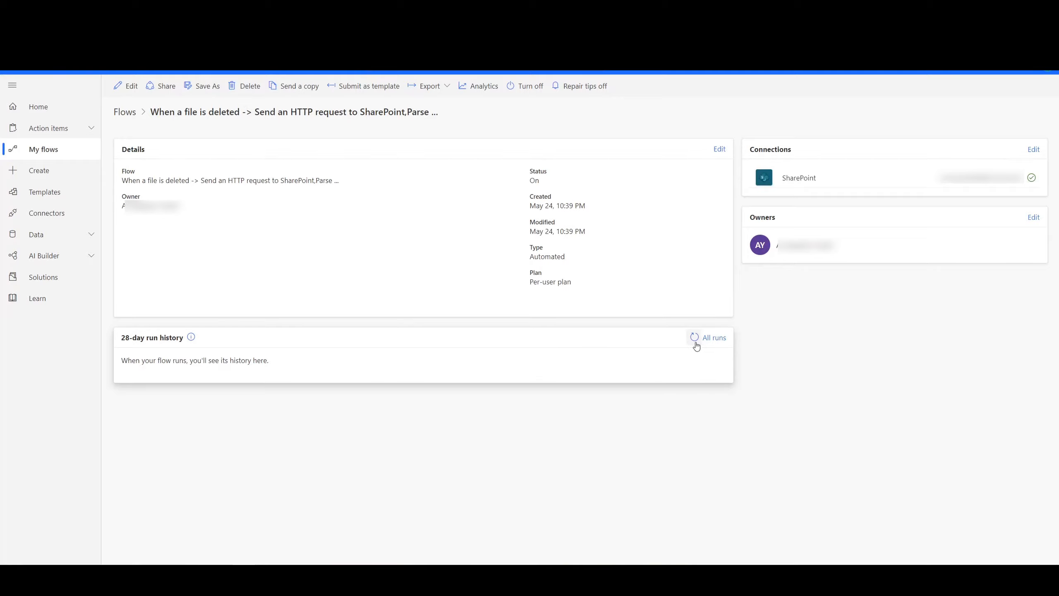
# - Switch to Power Automate and repeatedly refresh the flow's 28-day run history to check whether deleting Book.xlsx triggers a run
pyautogui.click(694, 341)
pyautogui.click(694, 341)
pyautogui.click(694, 342)
pyautogui.click(693, 343)
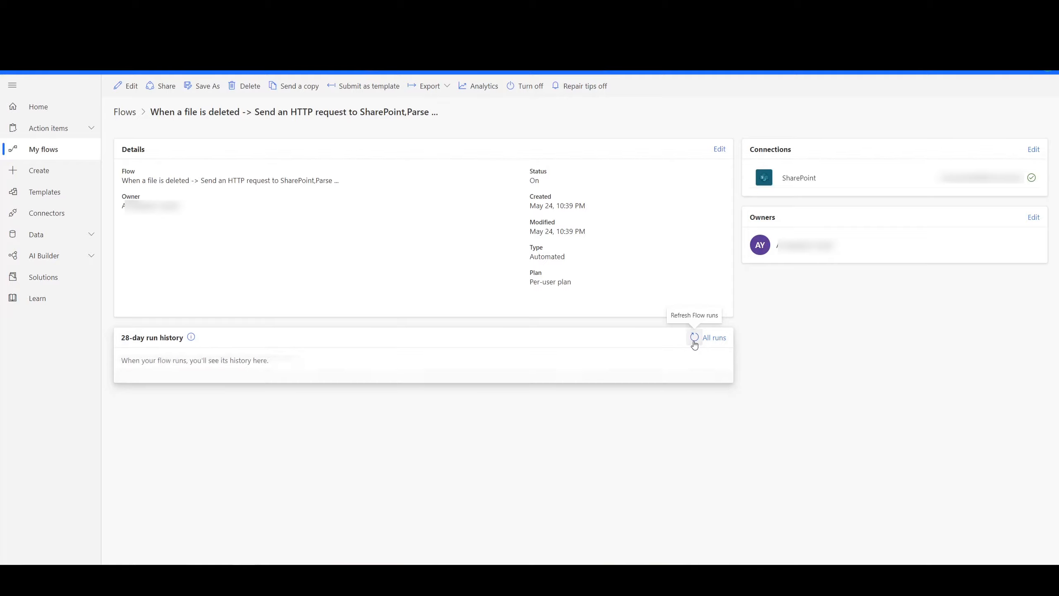
pyautogui.click(690, 347)
pyautogui.click(690, 347)
pyautogui.click(691, 347)
pyautogui.click(692, 339)
pyautogui.click(692, 338)
pyautogui.click(692, 338)
pyautogui.click(692, 339)
pyautogui.click(692, 339)
pyautogui.click(692, 339)
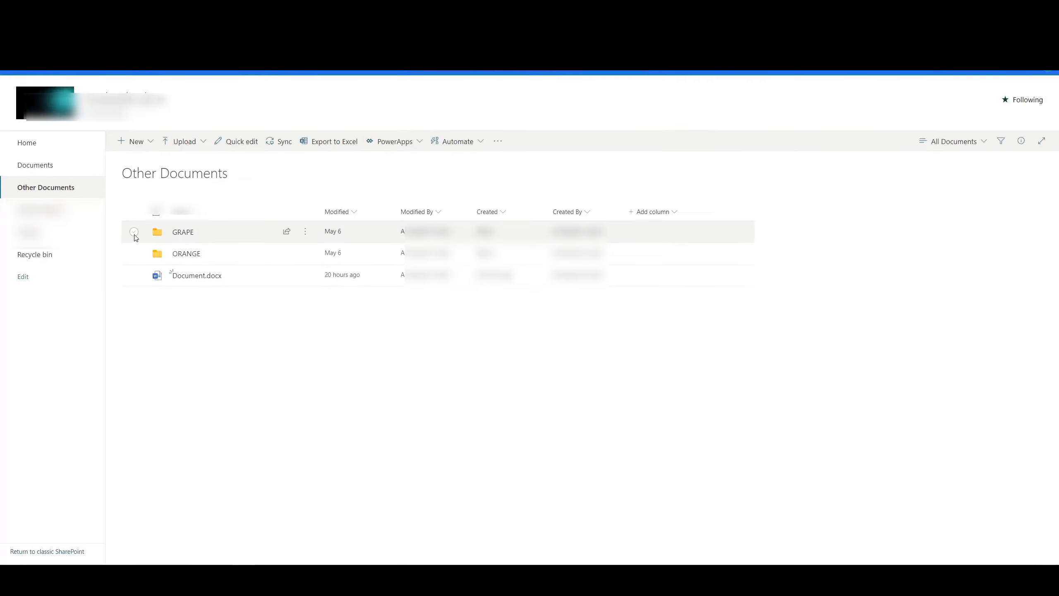
# - Switch to SharePoint, review the contents of the GRAPE folder, and delete that folder from the Other Documents library
pyautogui.click(181, 233)
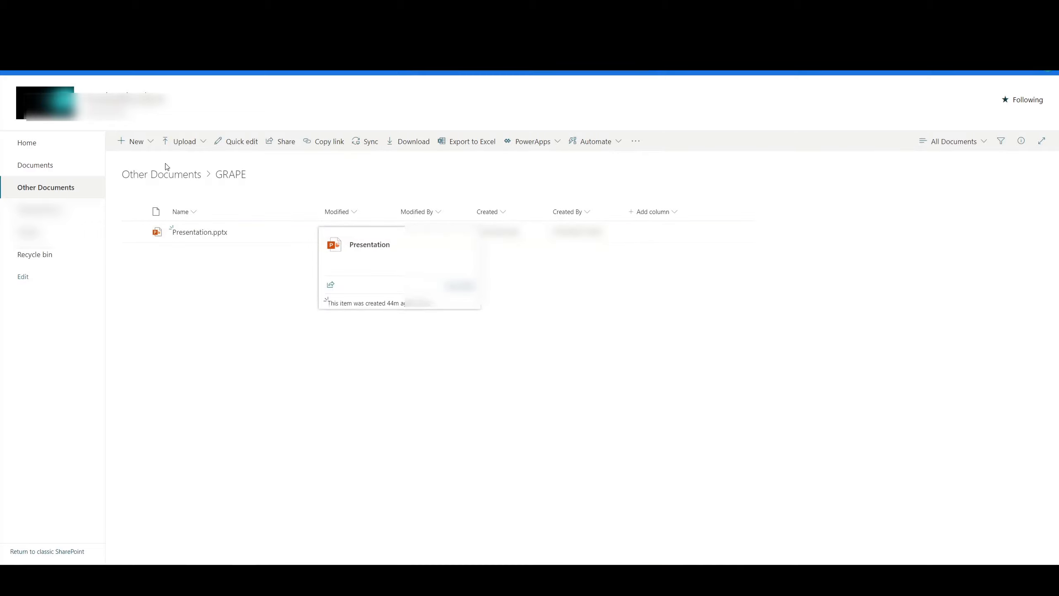
pyautogui.click(176, 175)
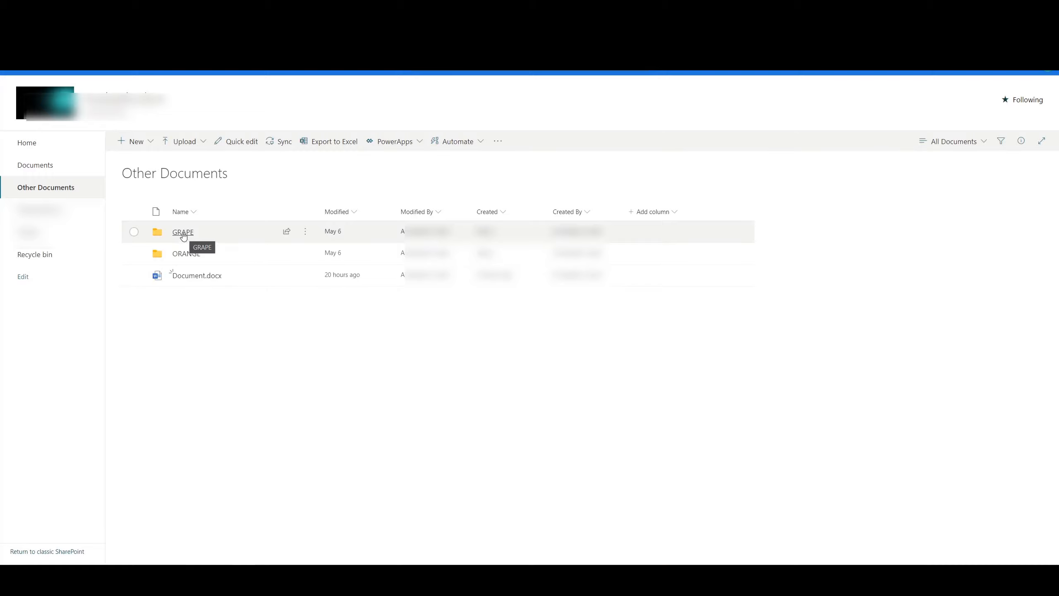
pyautogui.click(184, 233)
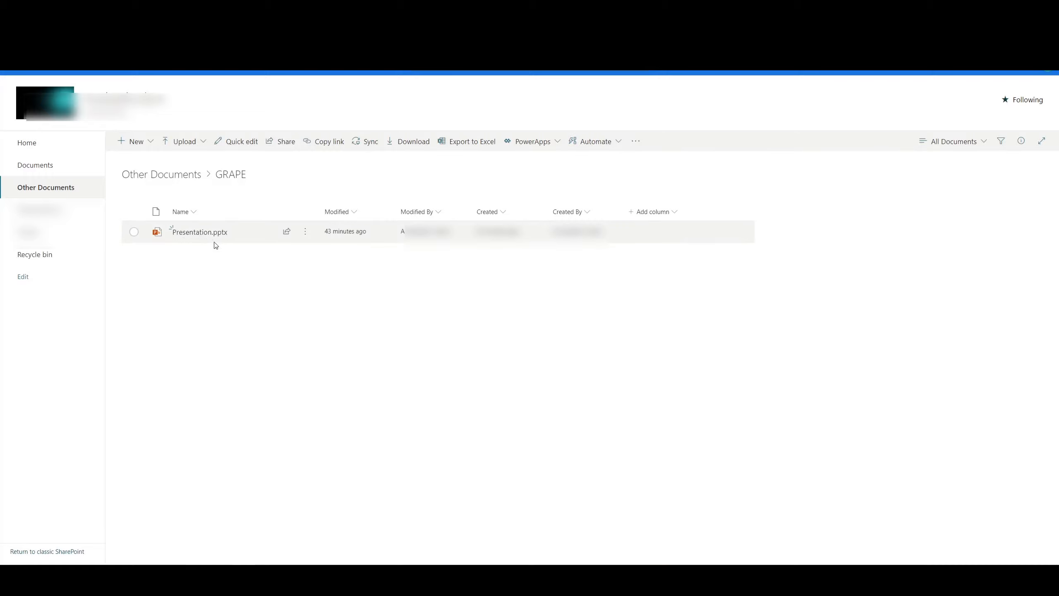
pyautogui.click(176, 179)
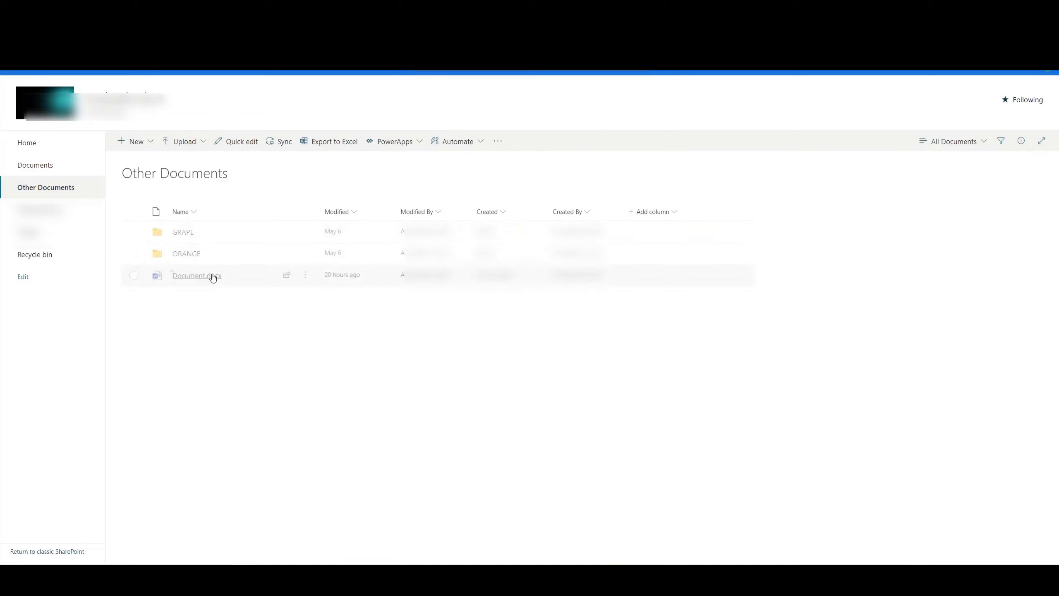
pyautogui.click(135, 233)
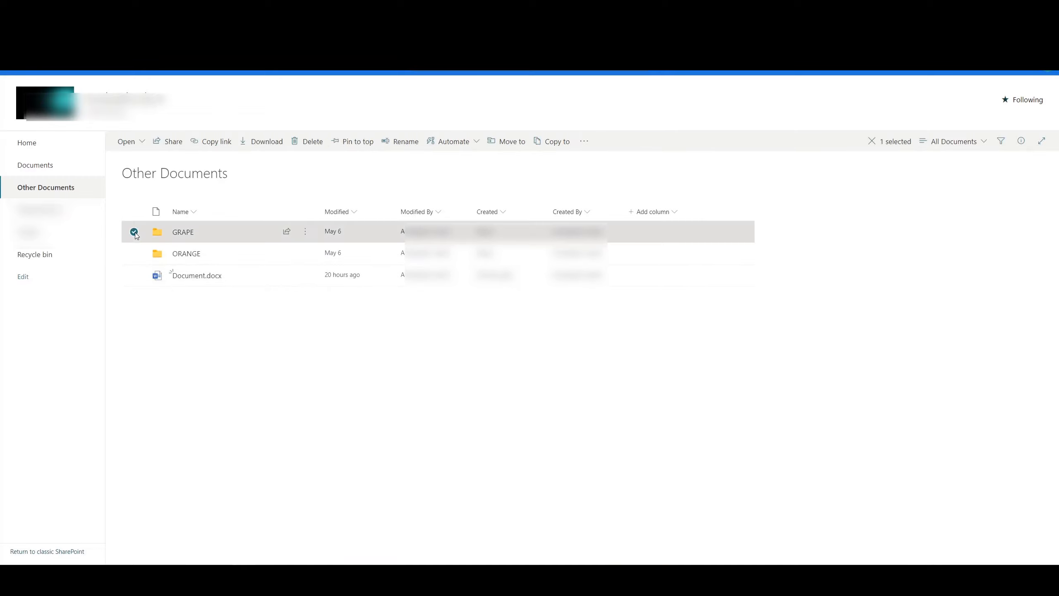
pyautogui.click(310, 143)
pyautogui.click(535, 336)
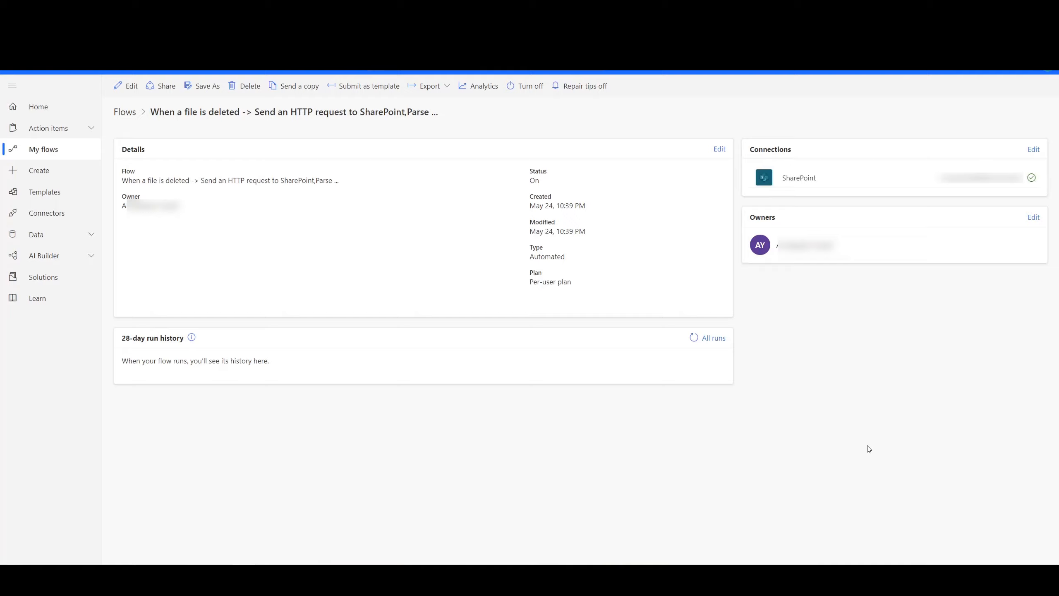
# - Switch to Power Automate, refresh the run history for the GRAPE folder deletion, and open the resulting run
pyautogui.click(694, 343)
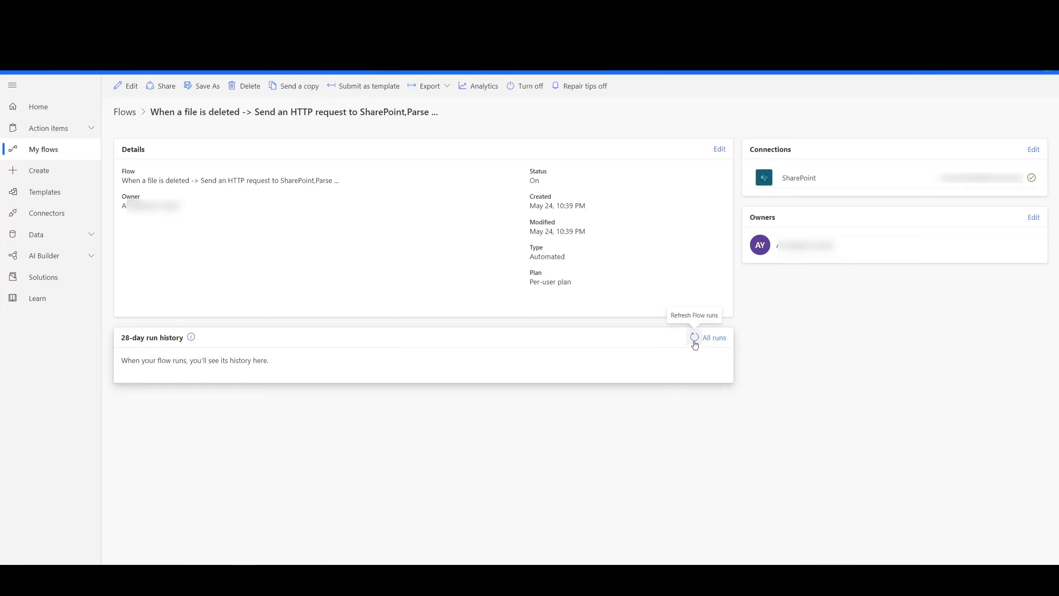
pyautogui.click(694, 343)
pyautogui.click(694, 343)
pyautogui.click(694, 343)
pyautogui.click(694, 343)
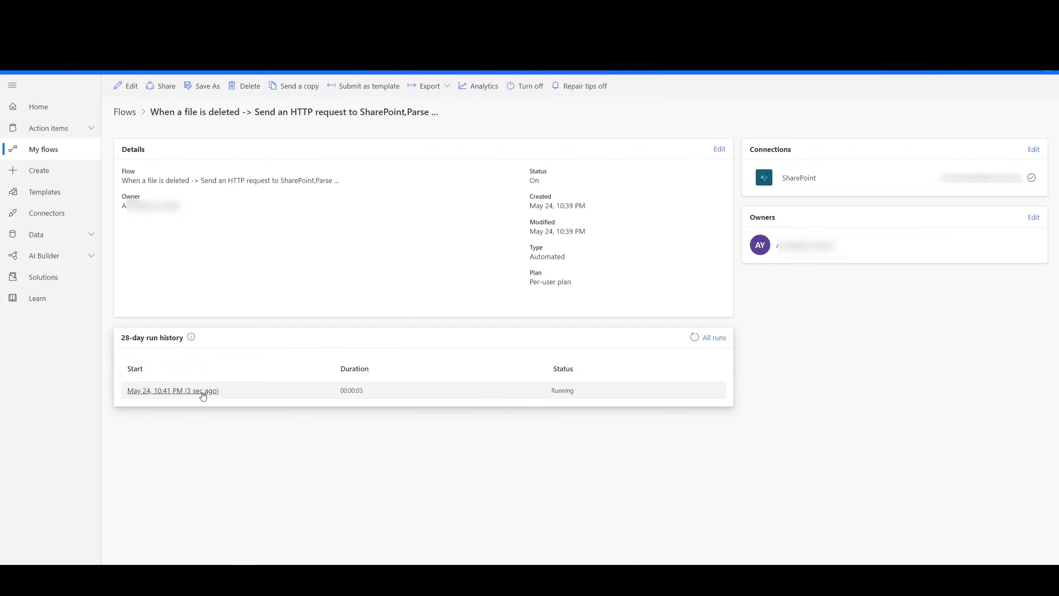
pyautogui.click(692, 339)
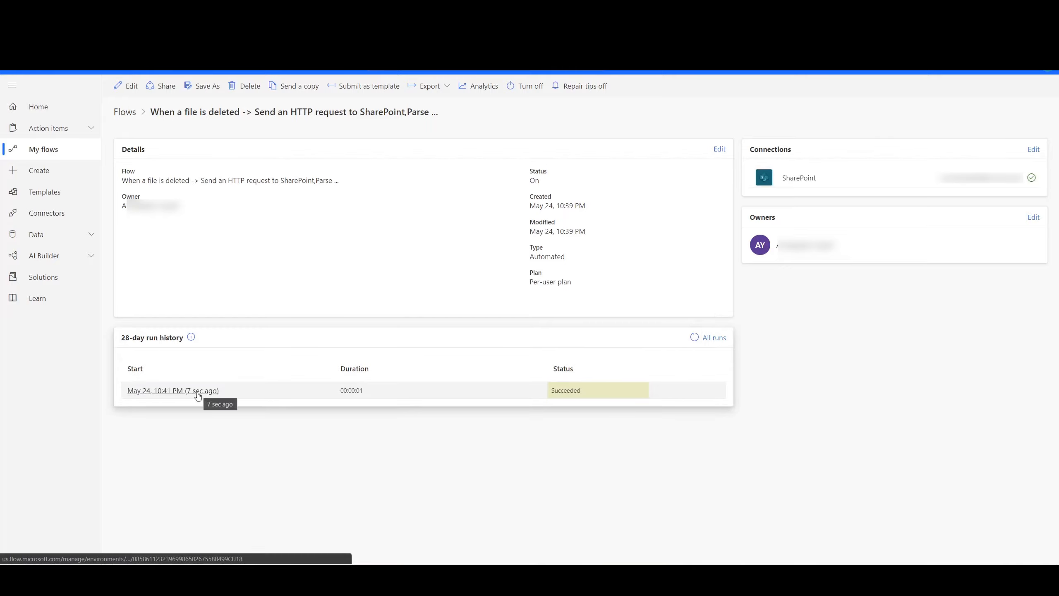
pyautogui.click(183, 391)
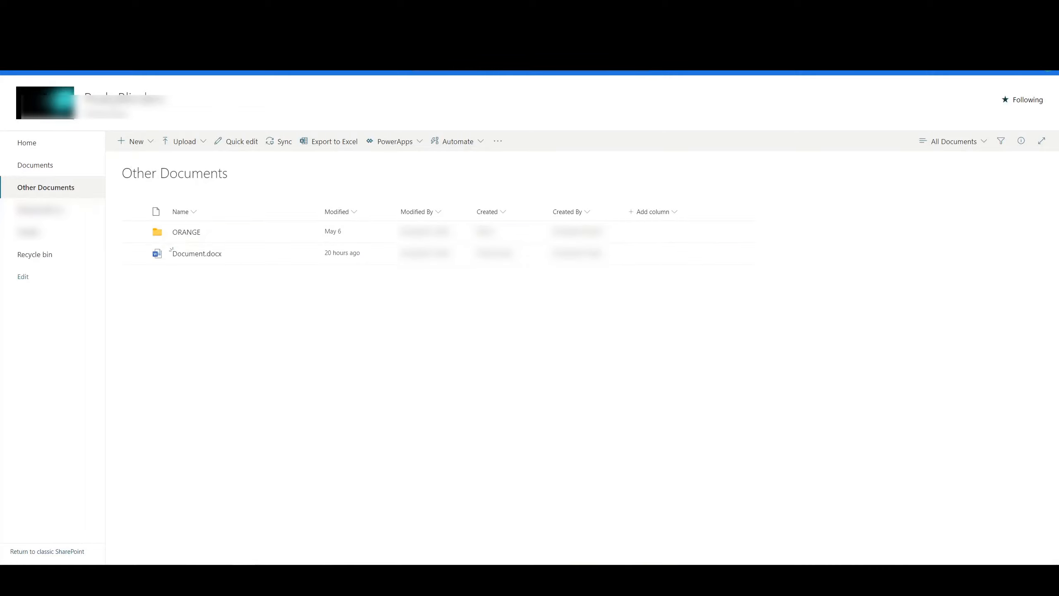
# - Switch to SharePoint, reload the Other Documents library, and check the GRAPE folder for Presentation.pptx
pyautogui.press('F5')
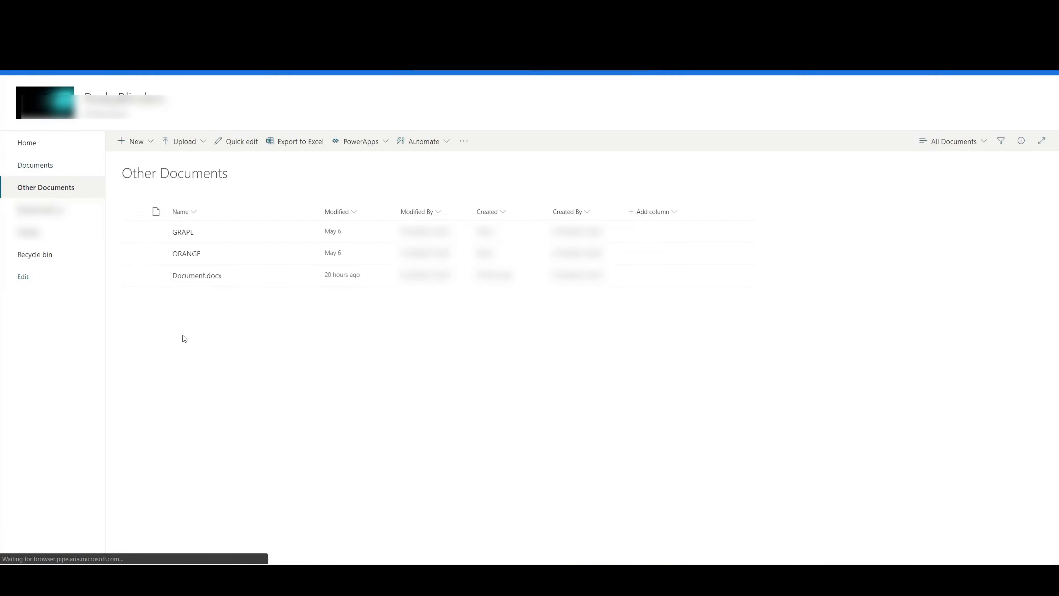
pyautogui.click(186, 233)
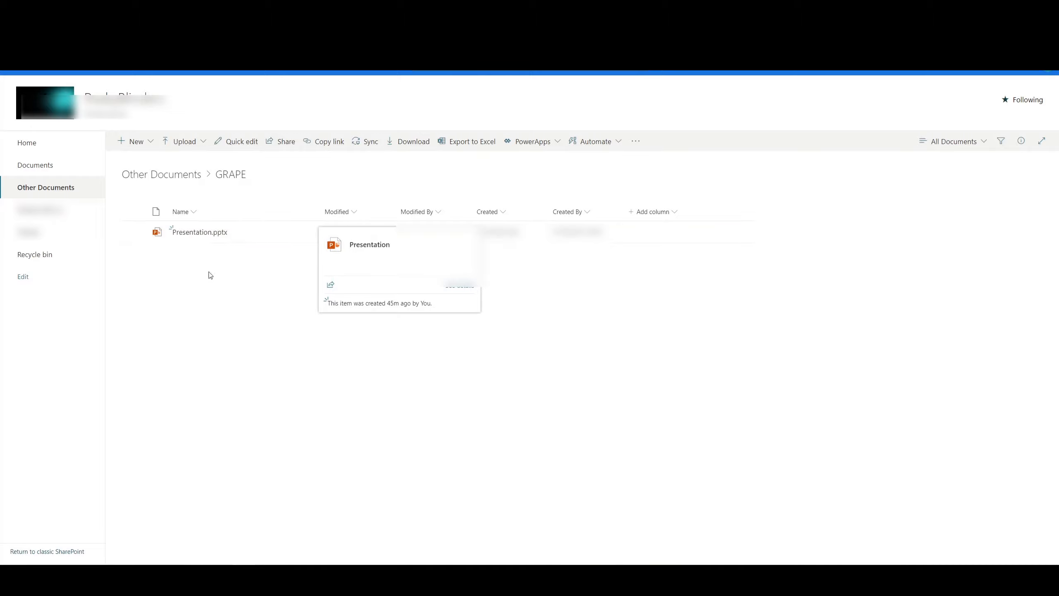
pyautogui.click(180, 179)
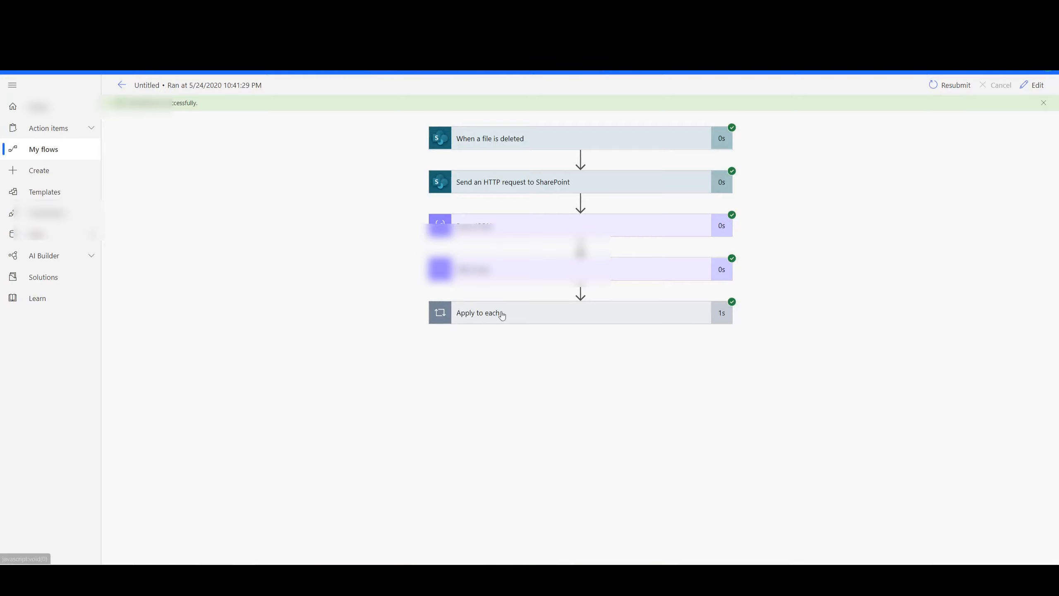
pyautogui.click(124, 86)
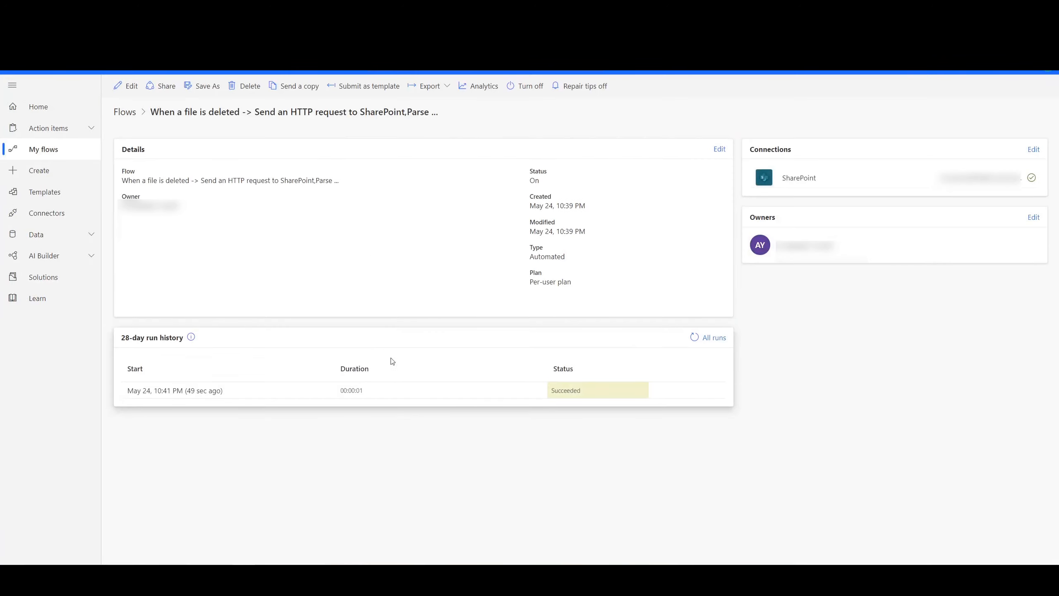
pyautogui.click(128, 87)
pyautogui.click(721, 115)
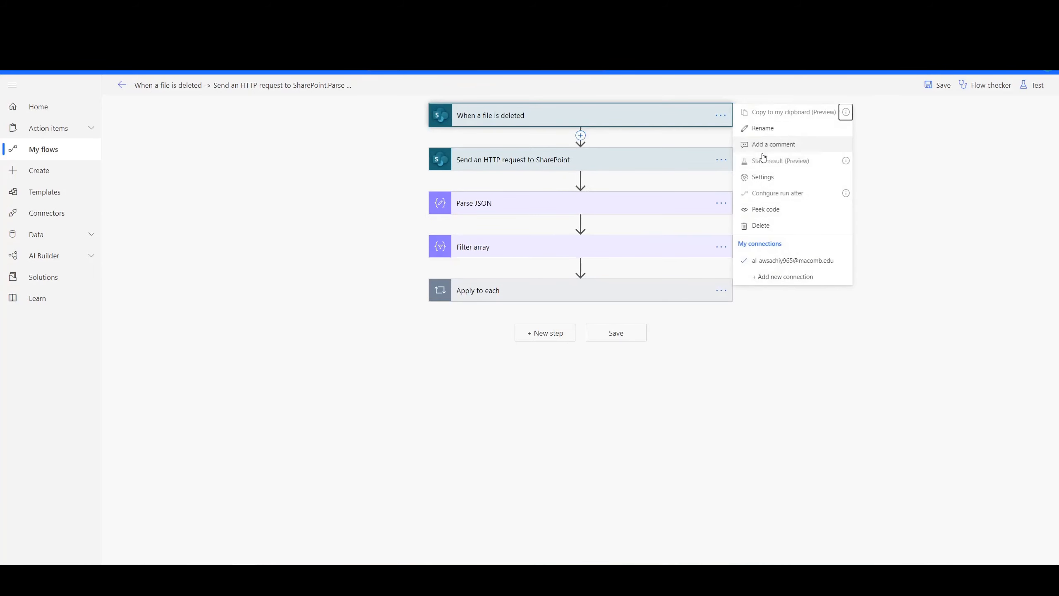
pyautogui.click(762, 177)
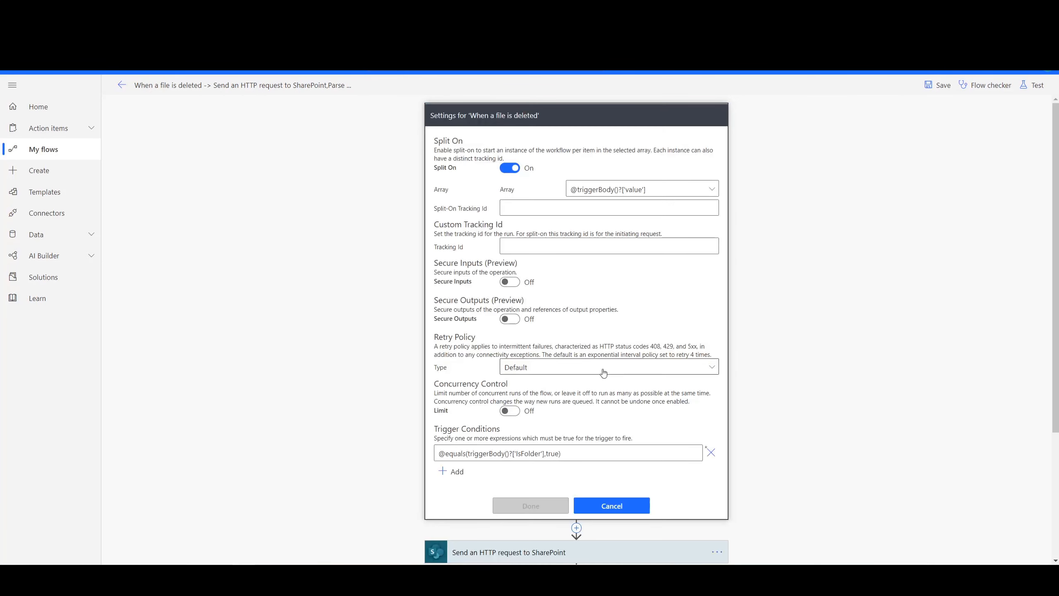
pyautogui.doubleClick(551, 454)
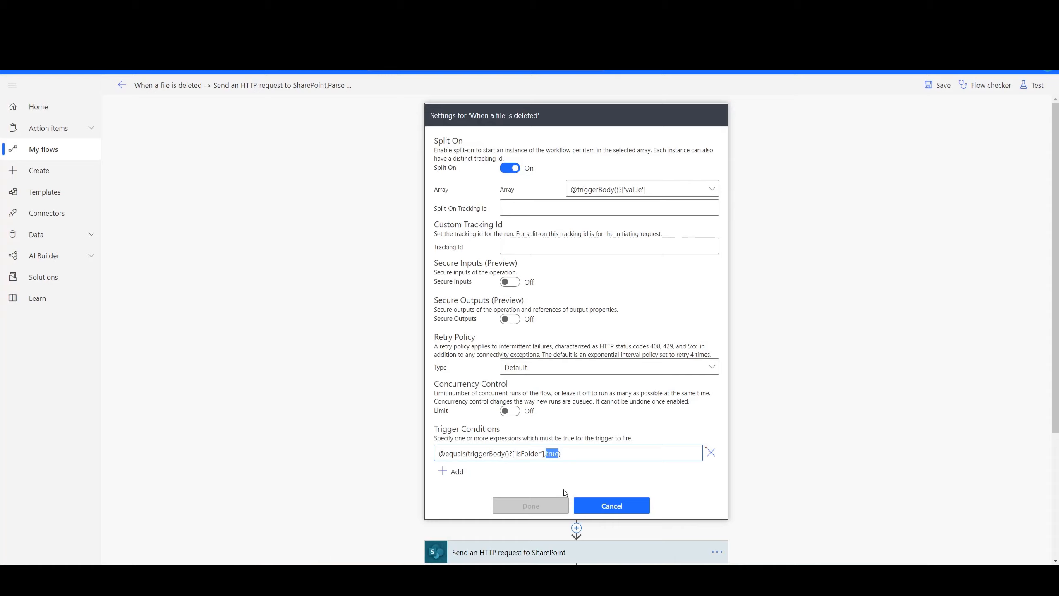
pyautogui.write('fals')
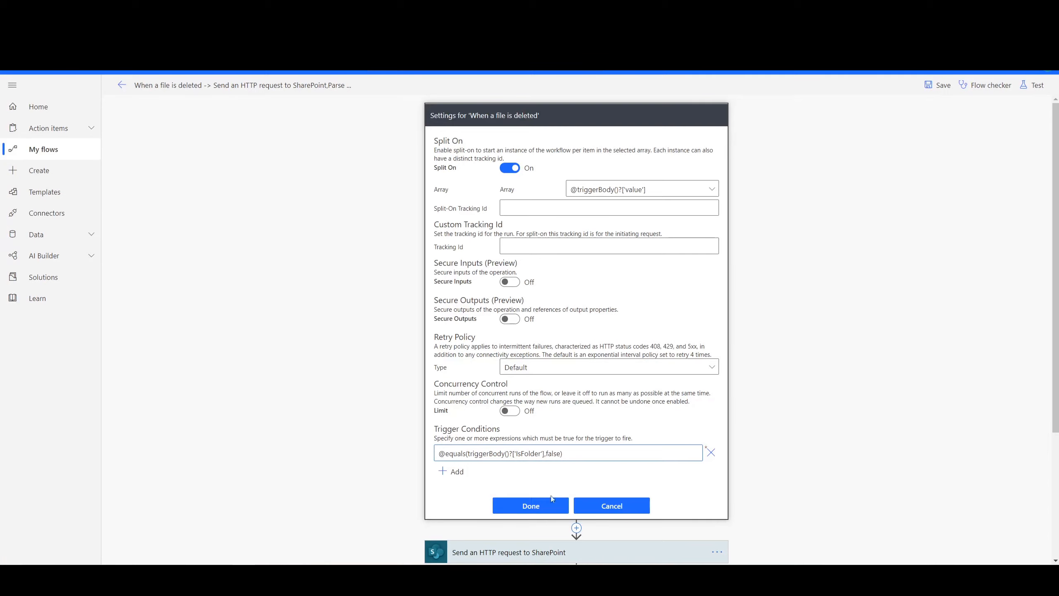
pyautogui.click(531, 506)
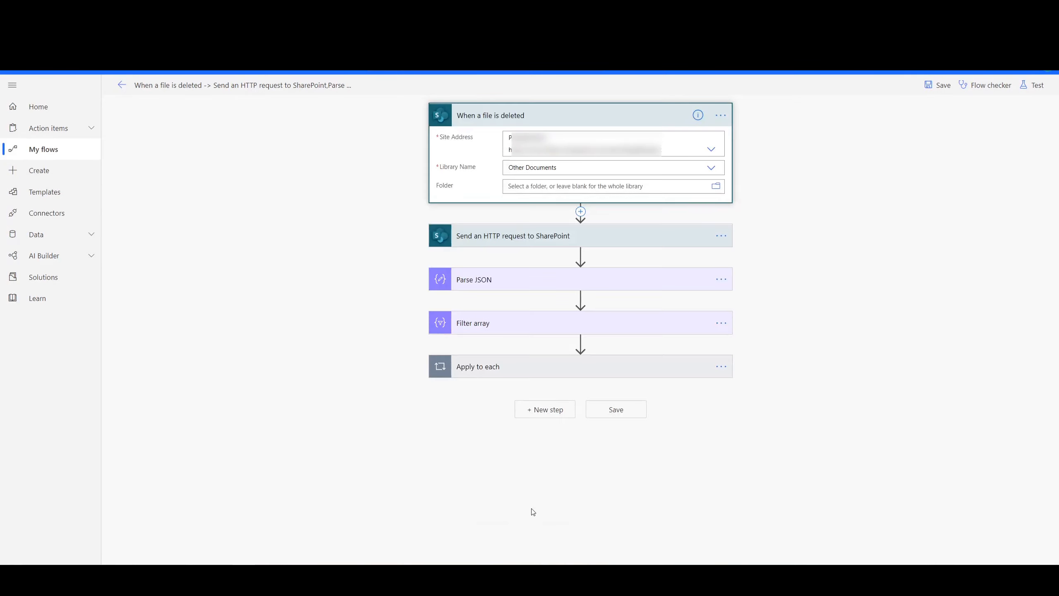
pyautogui.click(937, 85)
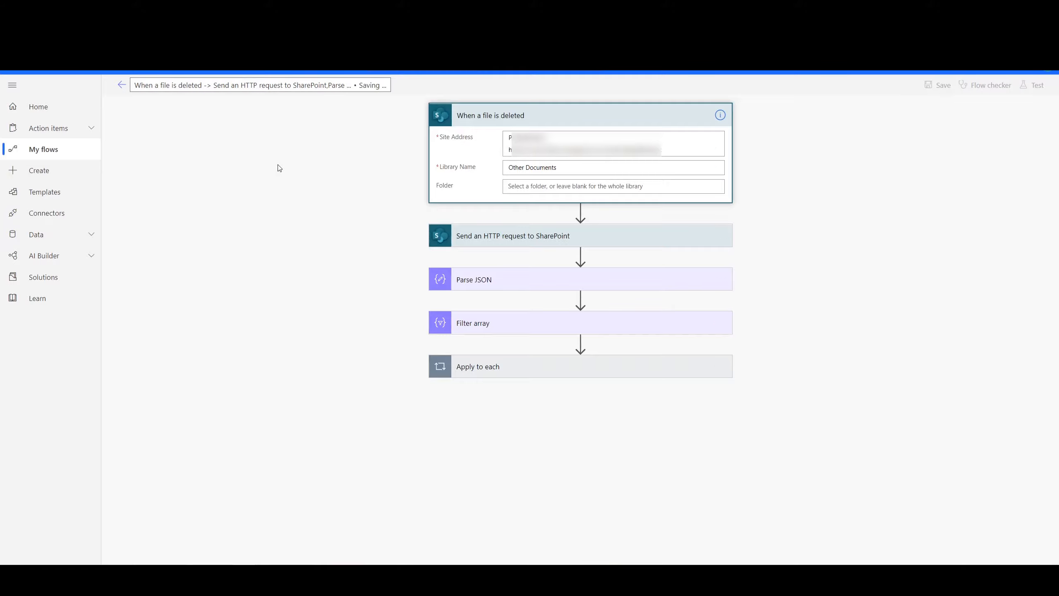
pyautogui.click(121, 91)
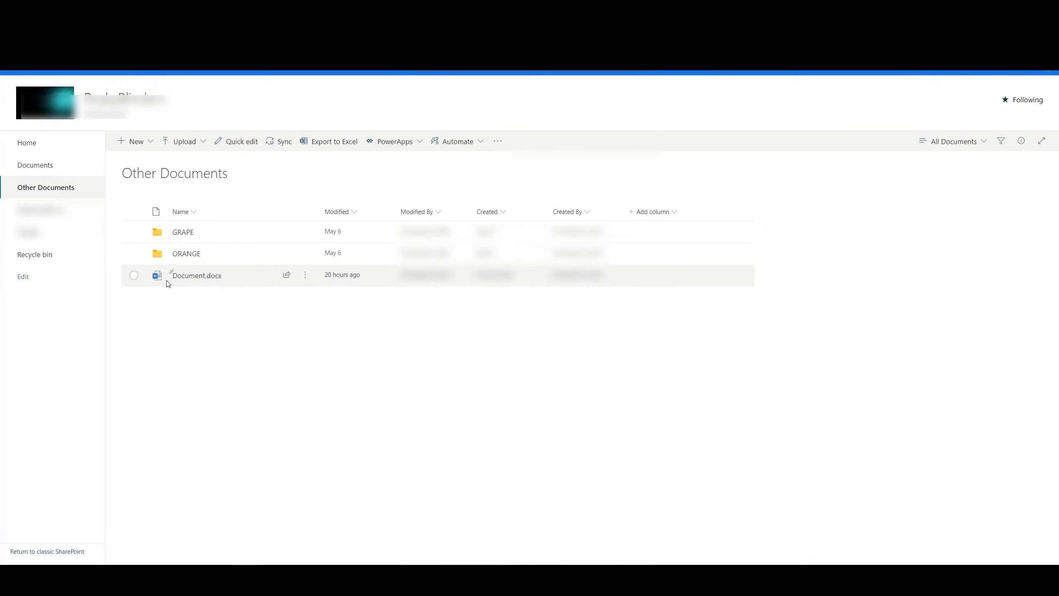
# - Switch to SharePoint and delete Document.docx from the Other Documents library
pyautogui.click(134, 275)
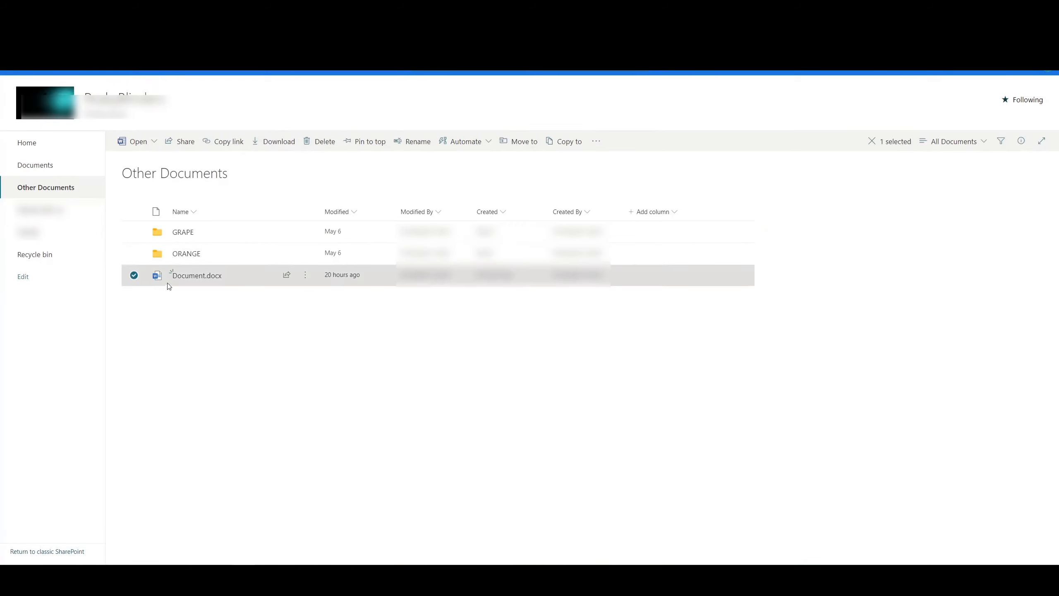
pyautogui.click(321, 144)
pyautogui.click(532, 338)
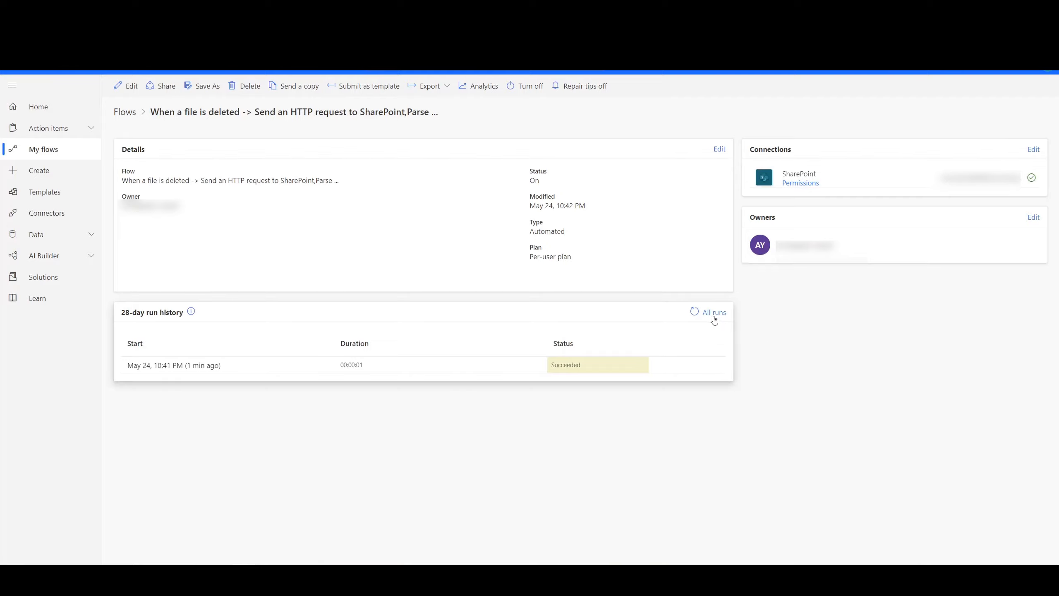
# - Refresh the flow's run history in Power Automate for the file deletion, and reload the SharePoint library to check for Document.docx
pyautogui.click(695, 313)
pyautogui.click(696, 313)
pyautogui.click(696, 313)
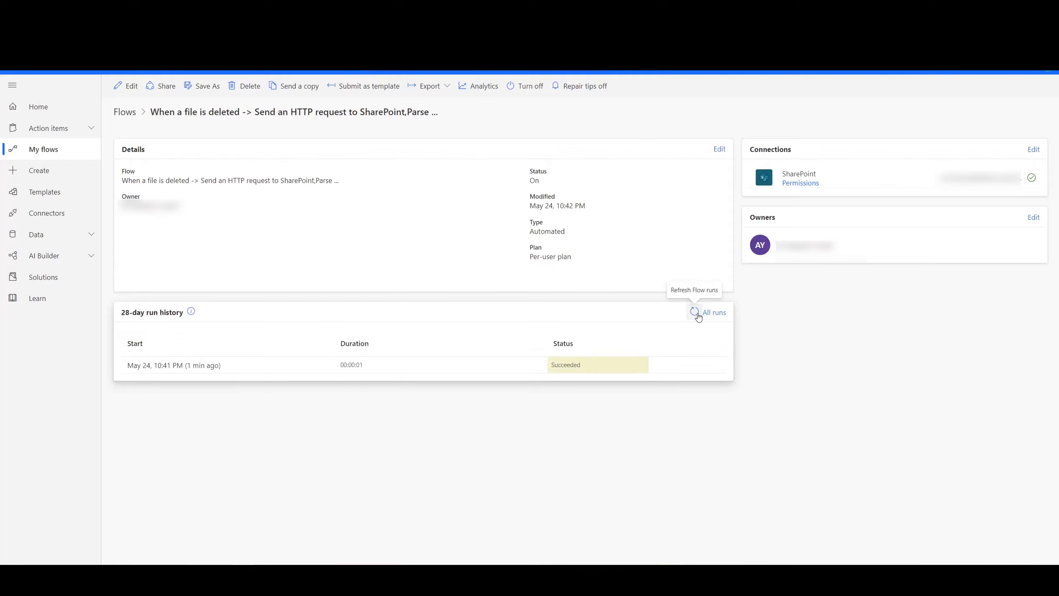
pyautogui.click(697, 312)
pyautogui.click(696, 313)
pyautogui.click(697, 312)
pyautogui.click(696, 312)
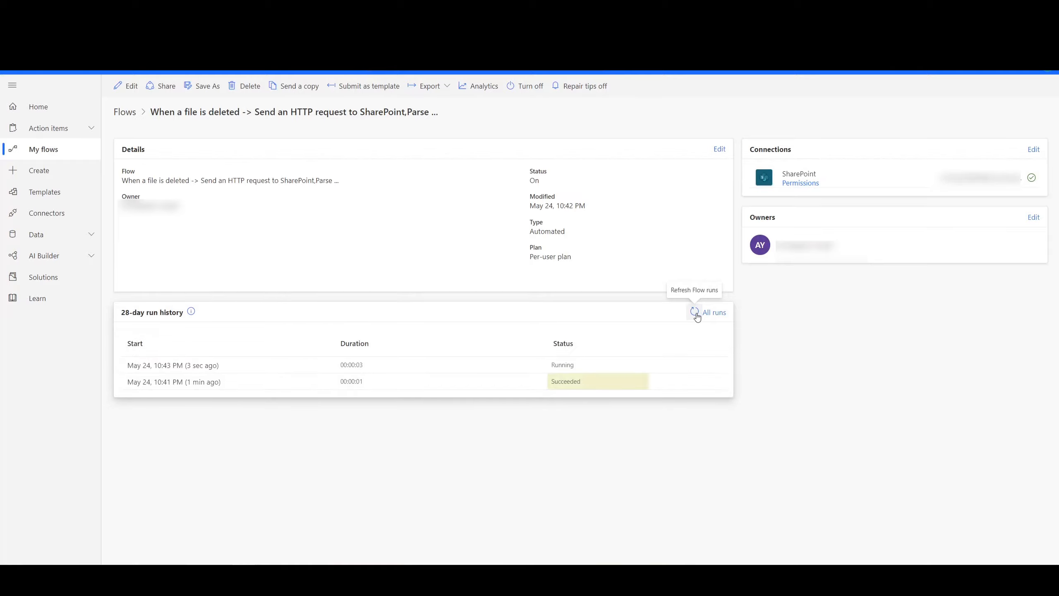
pyautogui.click(696, 314)
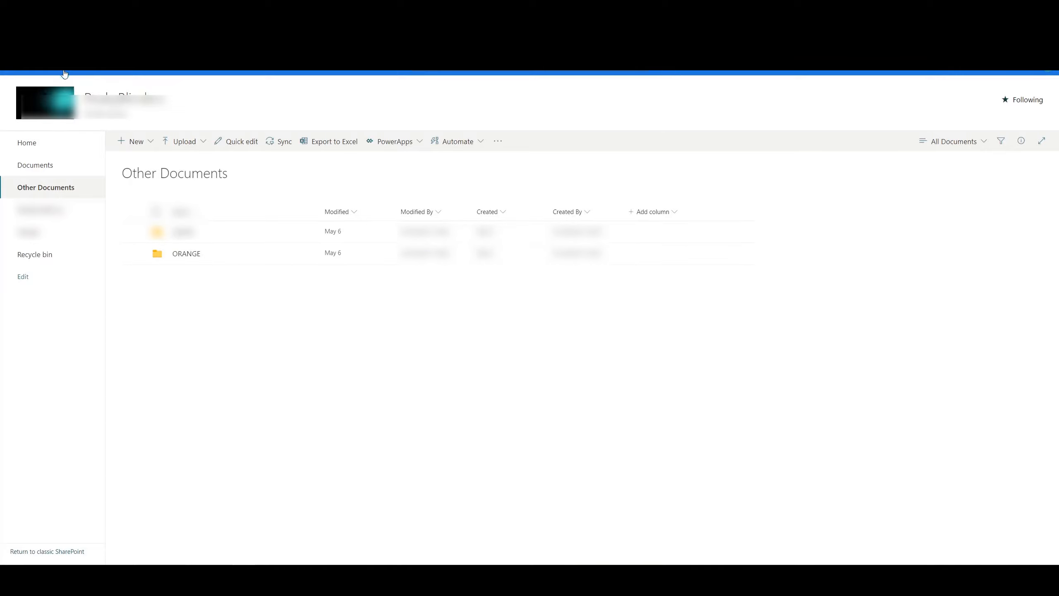
pyautogui.click(44, 35)
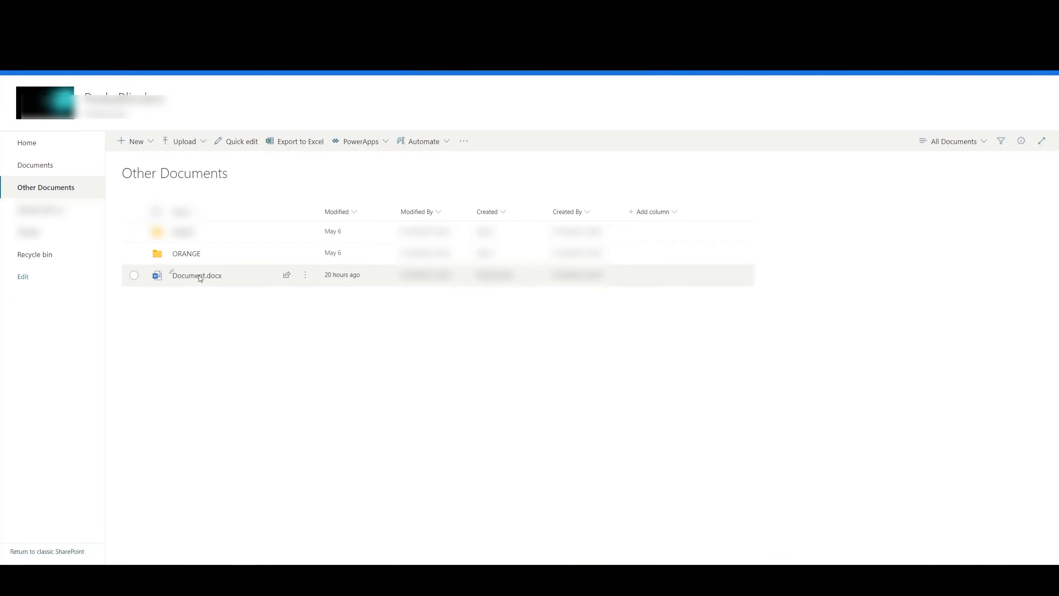
pyautogui.moveTo(214, 284)
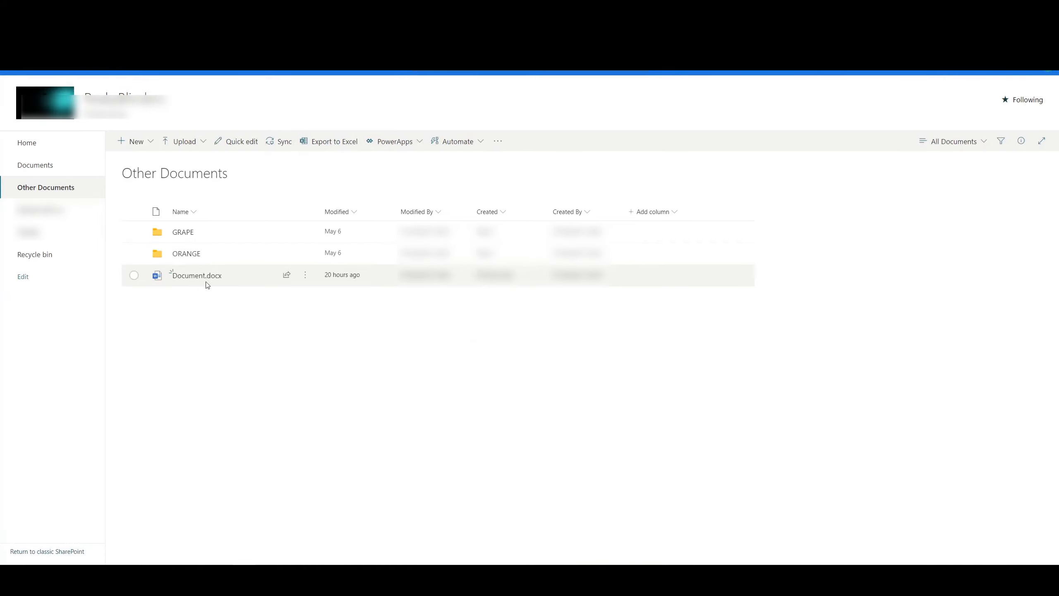